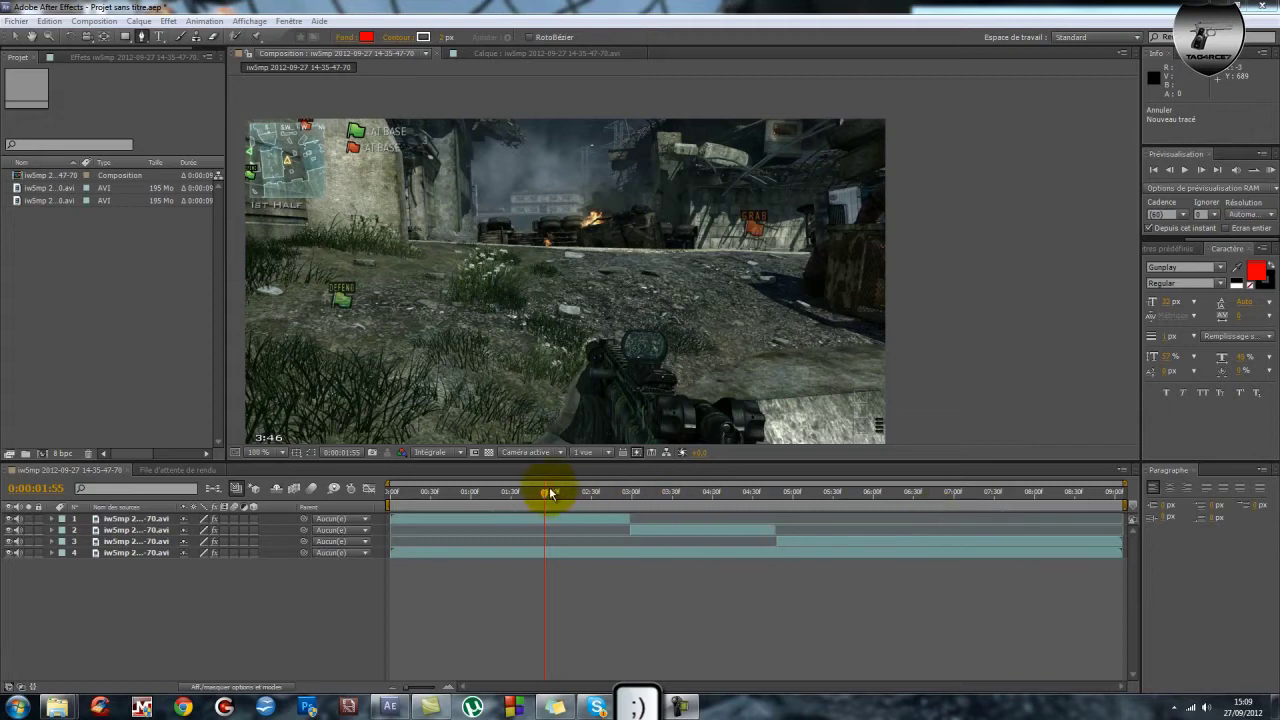
drag(545, 497, 391, 503)
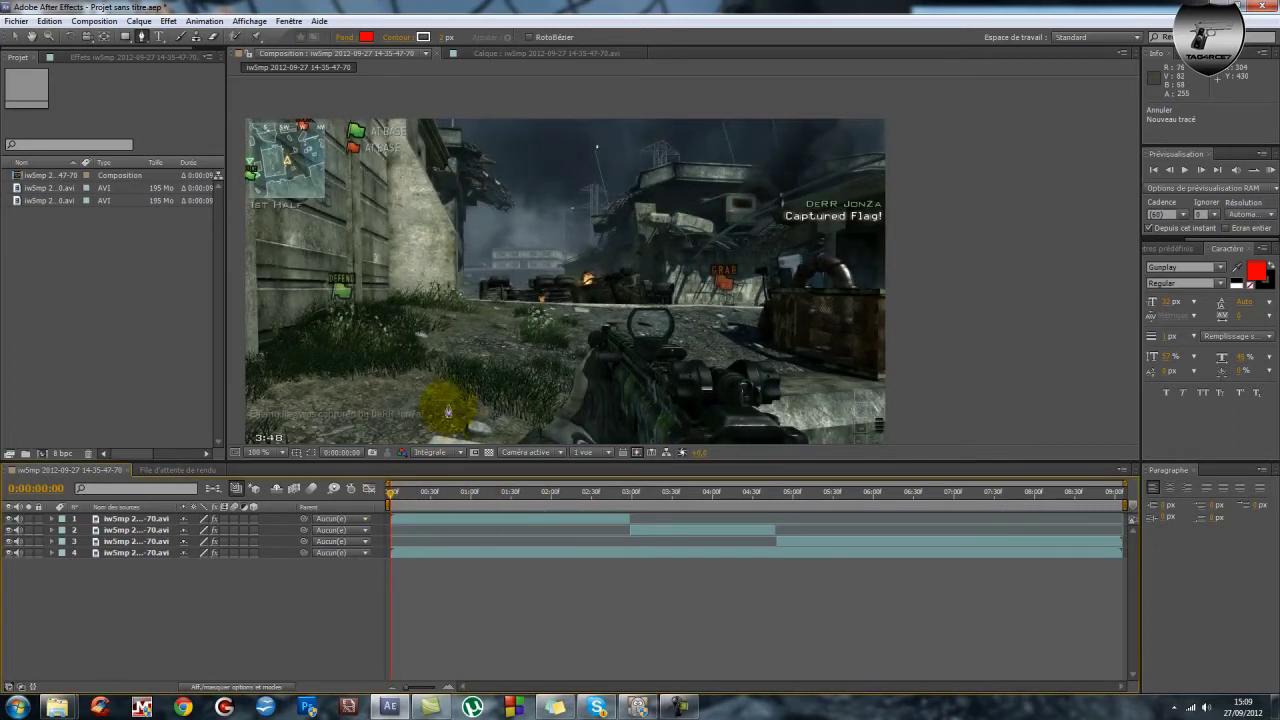
scroll(487, 403, up, 2)
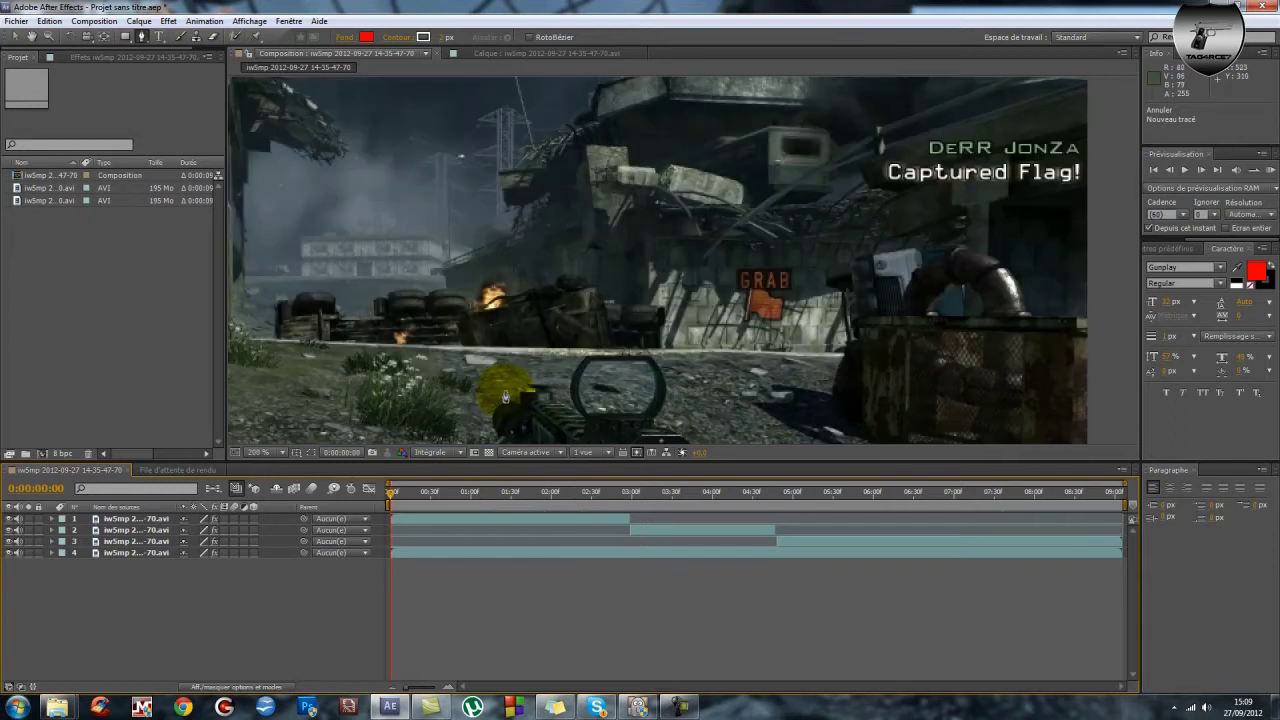
scroll(506, 397, down, 2)
drag(541, 380, 569, 342)
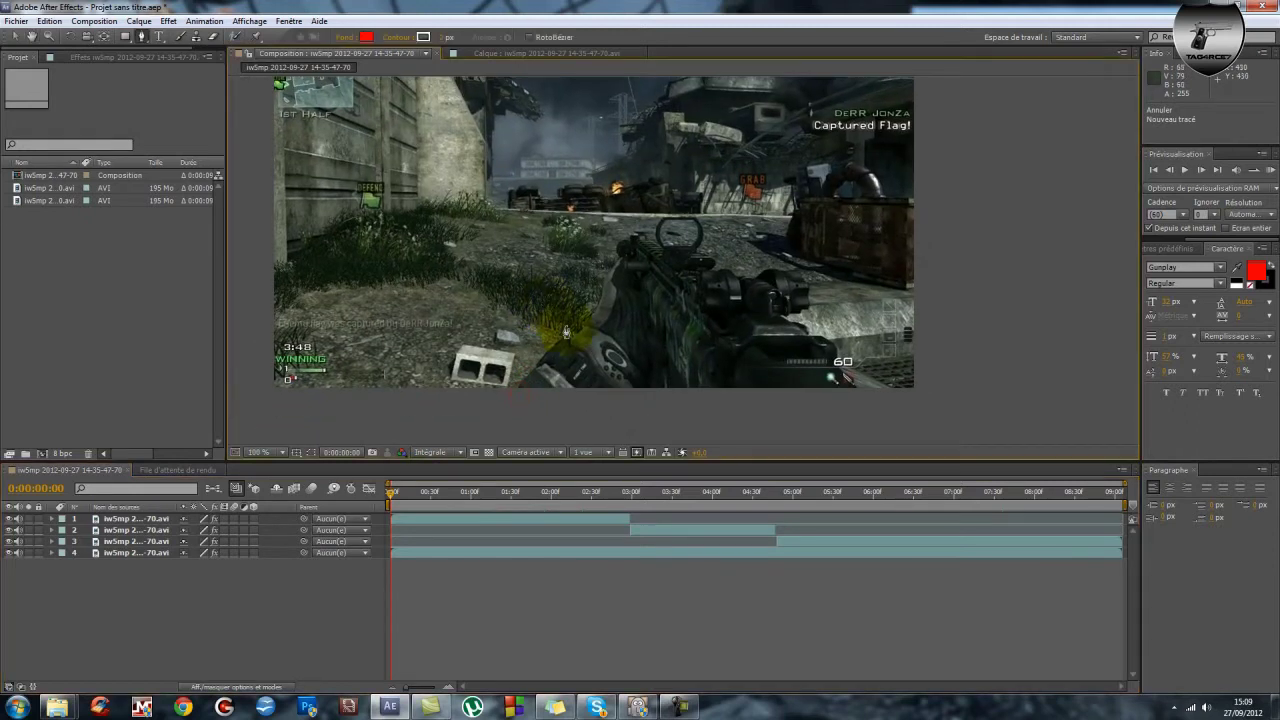
scroll(639, 300, up, 2)
scroll(639, 300, down, 2)
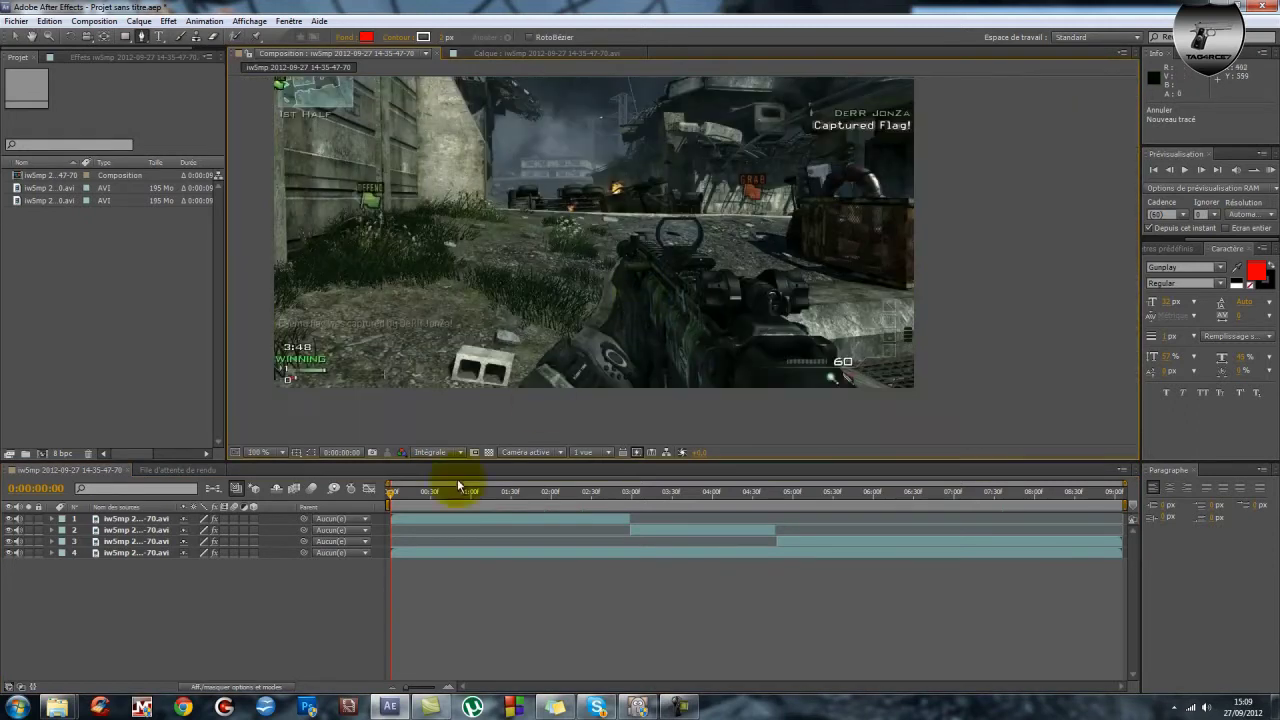
click(213, 522)
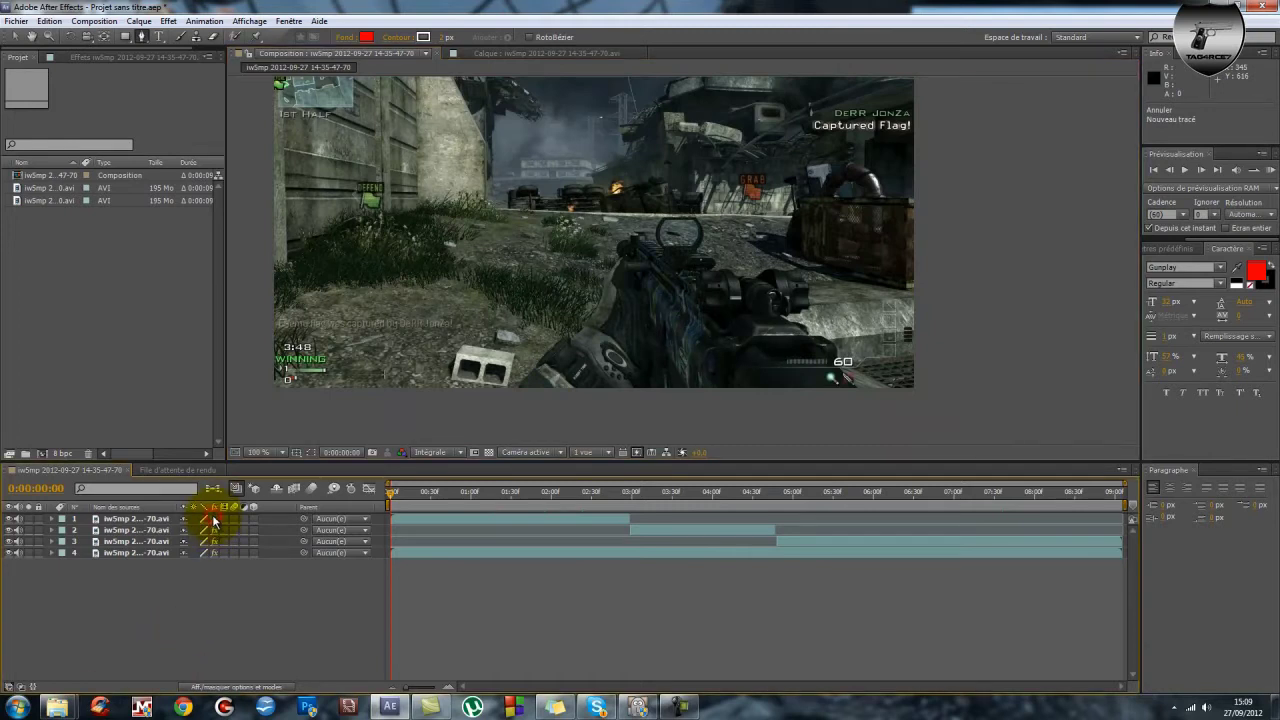
key(period)
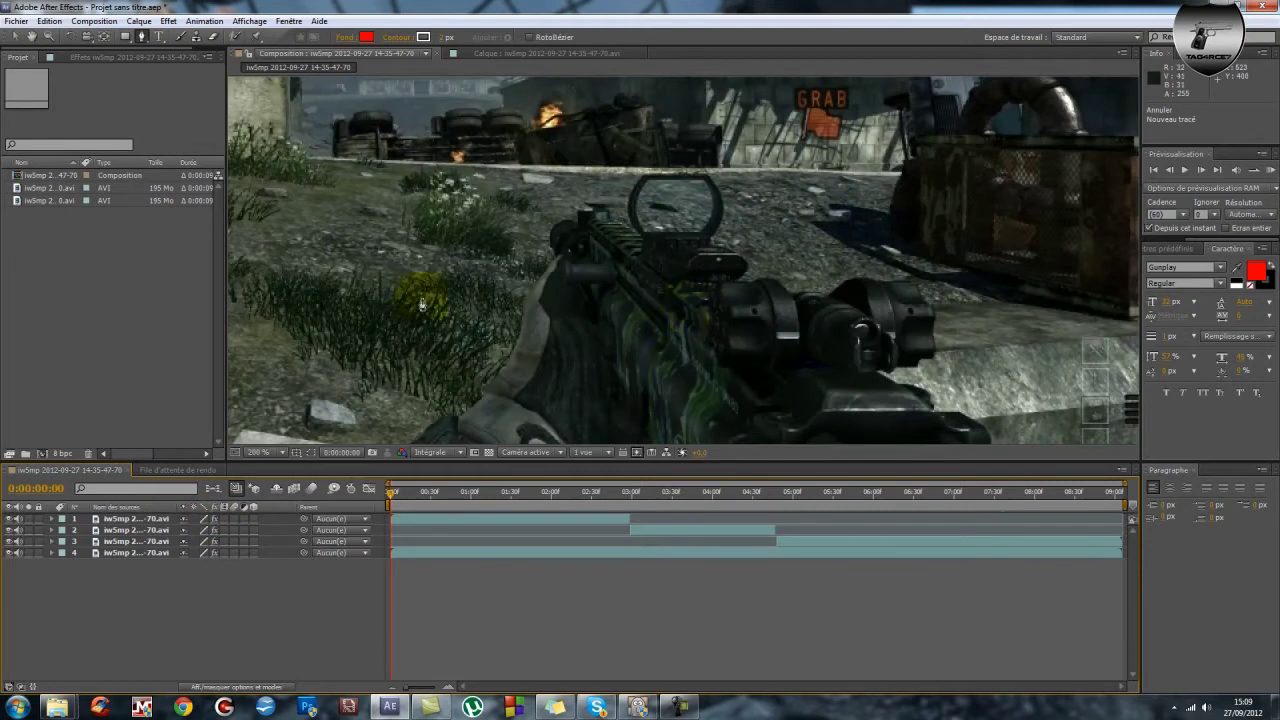
click(15, 36)
key(comma)
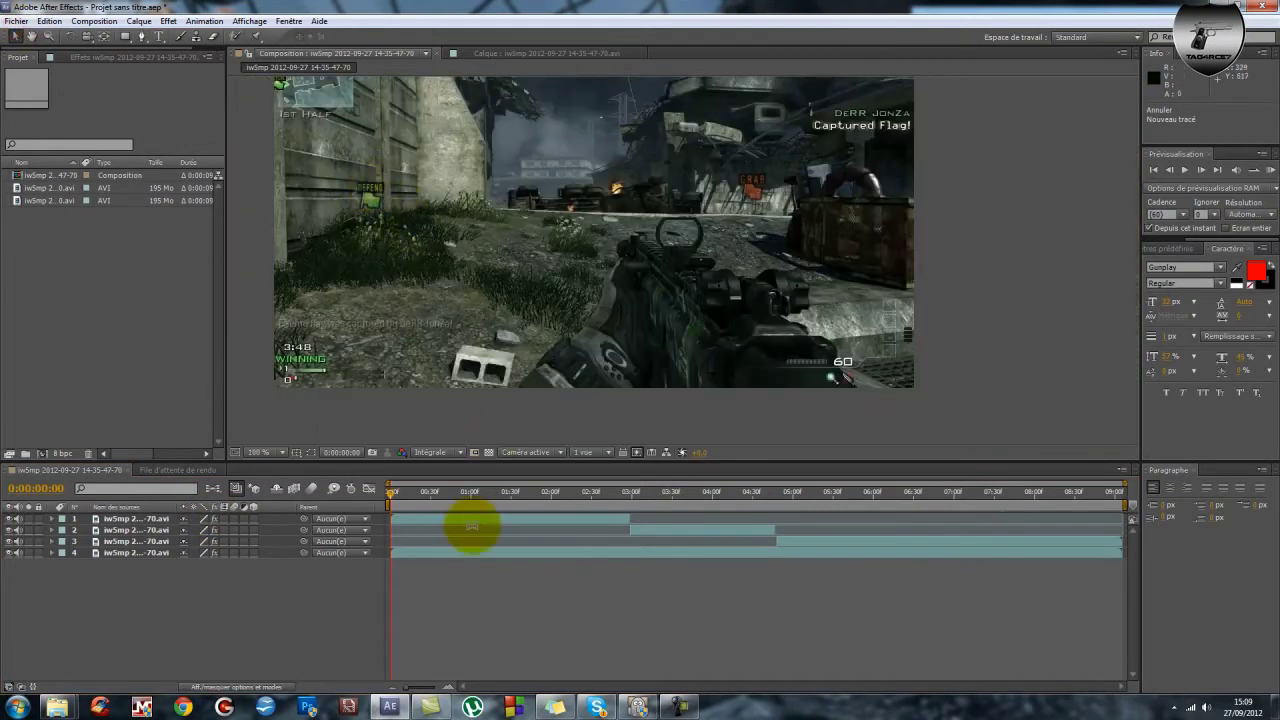
mouse_move(405, 495)
mouse_down()
mouse_move(670, 524)
mouse_move(889, 576)
mouse_move(1023, 559)
mouse_move(766, 559)
mouse_move(390, 503)
mouse_up()
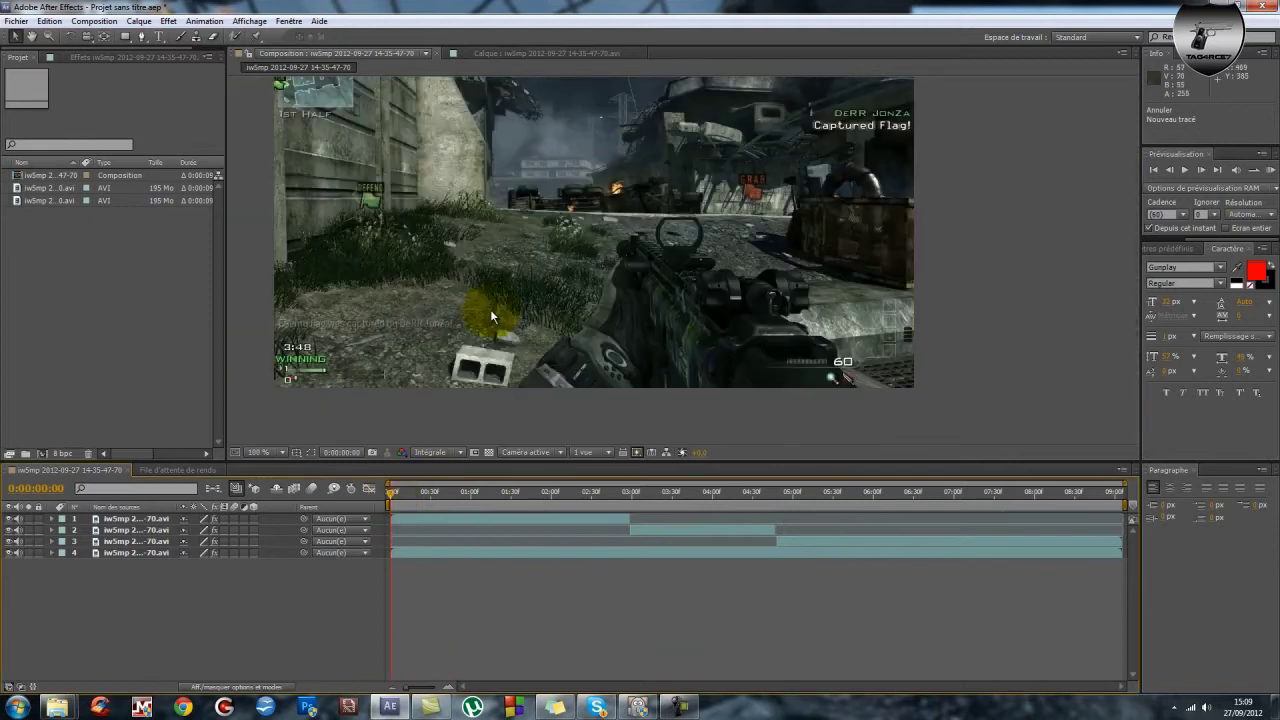
key(h)
drag(556, 238, 593, 267)
key(comma)
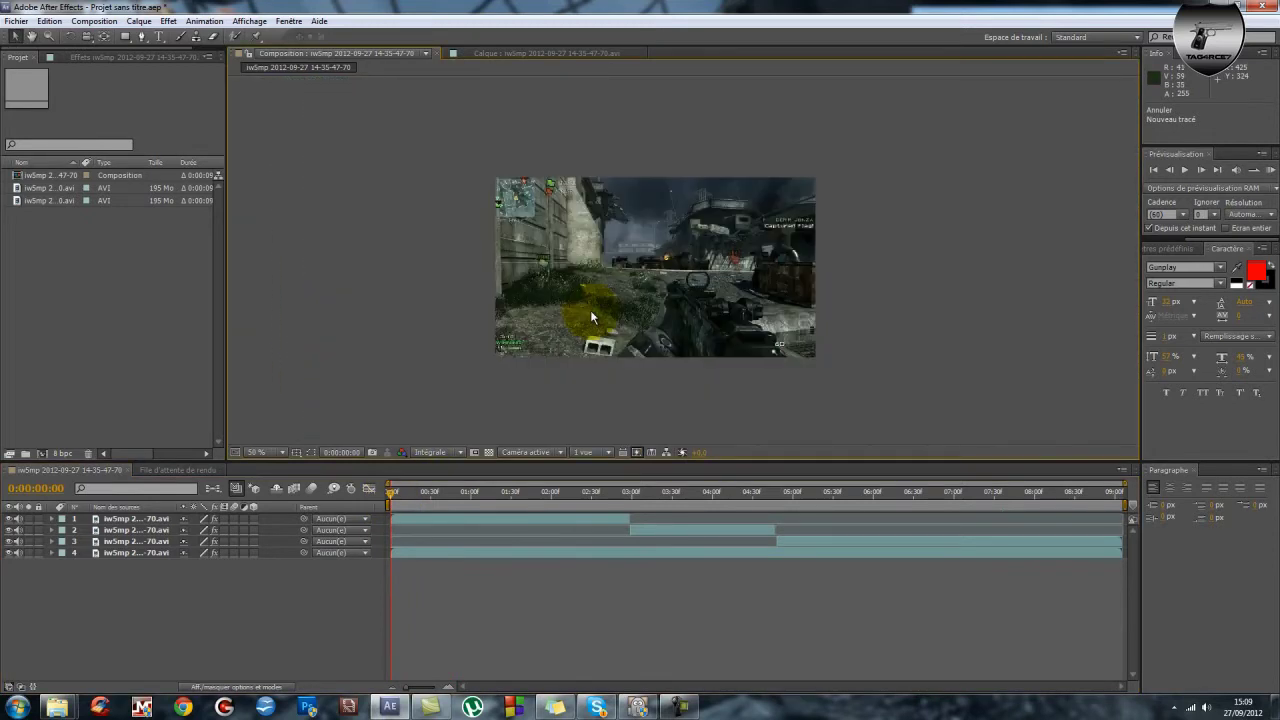
key(period)
drag(590, 310, 594, 297)
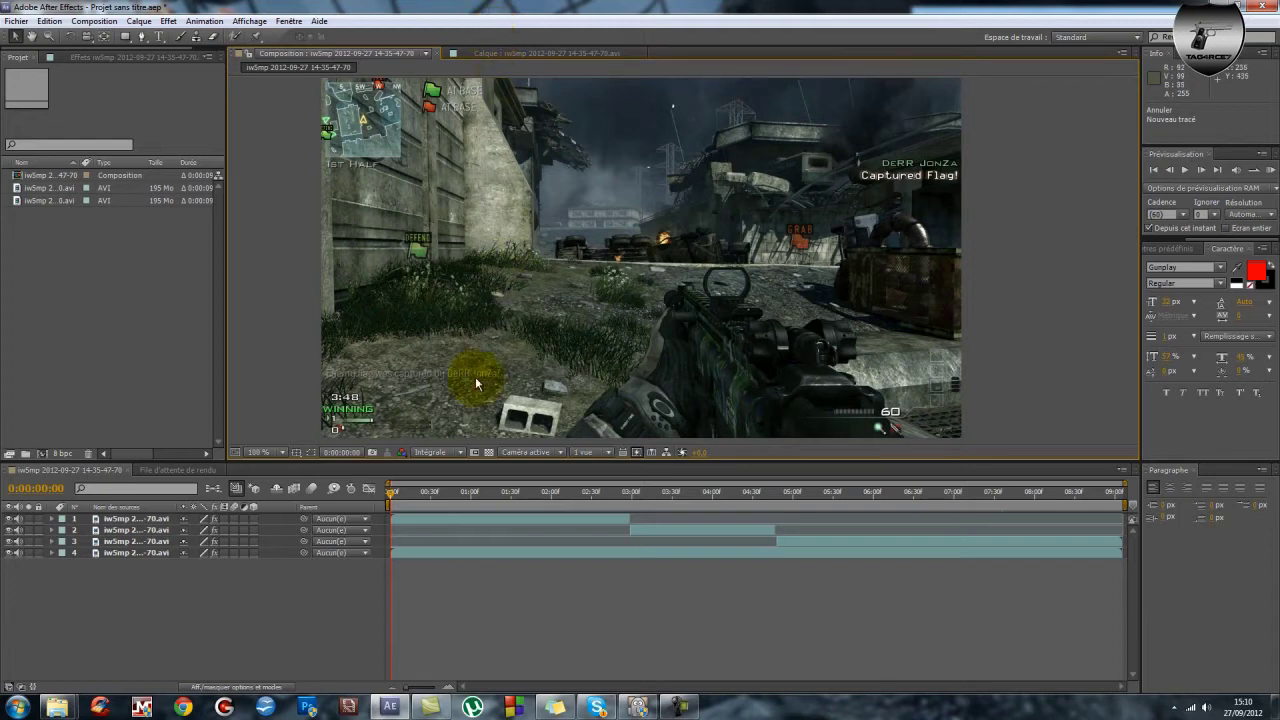
mouse_move(398, 503)
mouse_down()
mouse_move(632, 530)
mouse_move(393, 523)
mouse_up()
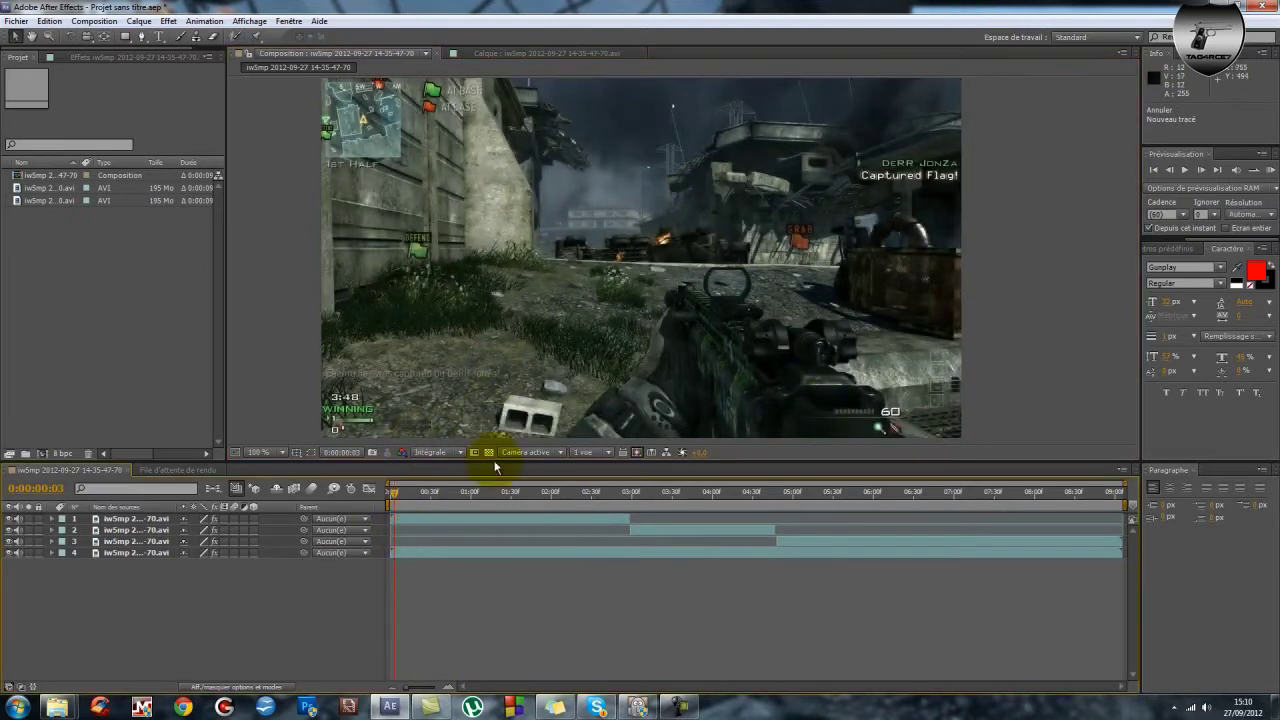
Step: Create a new composition from the gameplay AVI and return to its first frame
click(66, 201)
drag(66, 201, 44, 452)
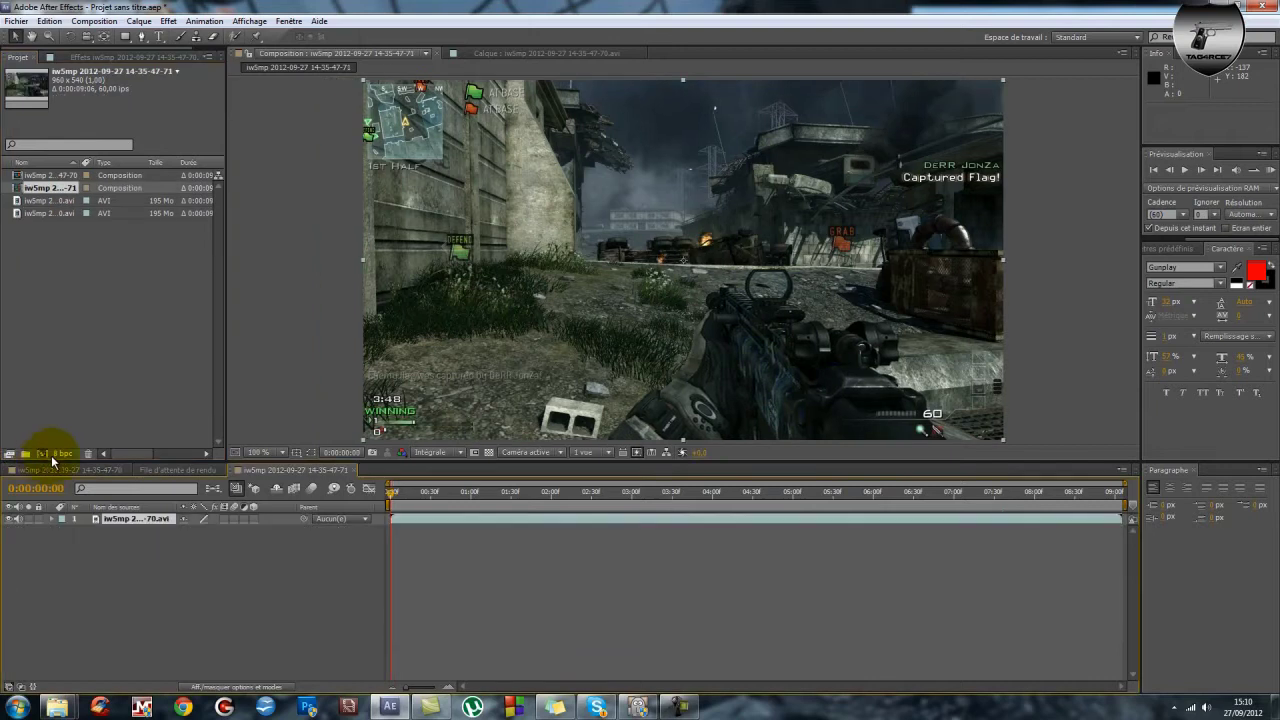
click(398, 491)
drag(403, 502, 391, 500)
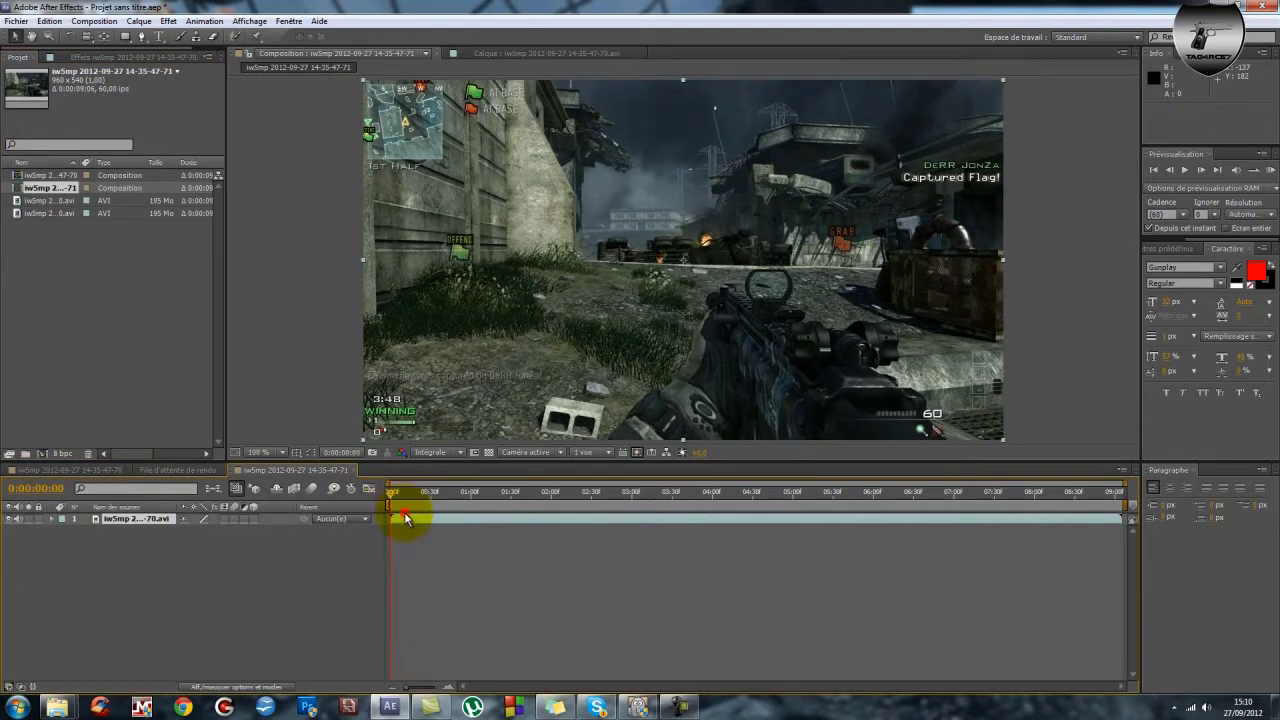
Step: Apply Correction colorimétrique > Métamorphose de couleurs to the gameplay layer
click(176, 22)
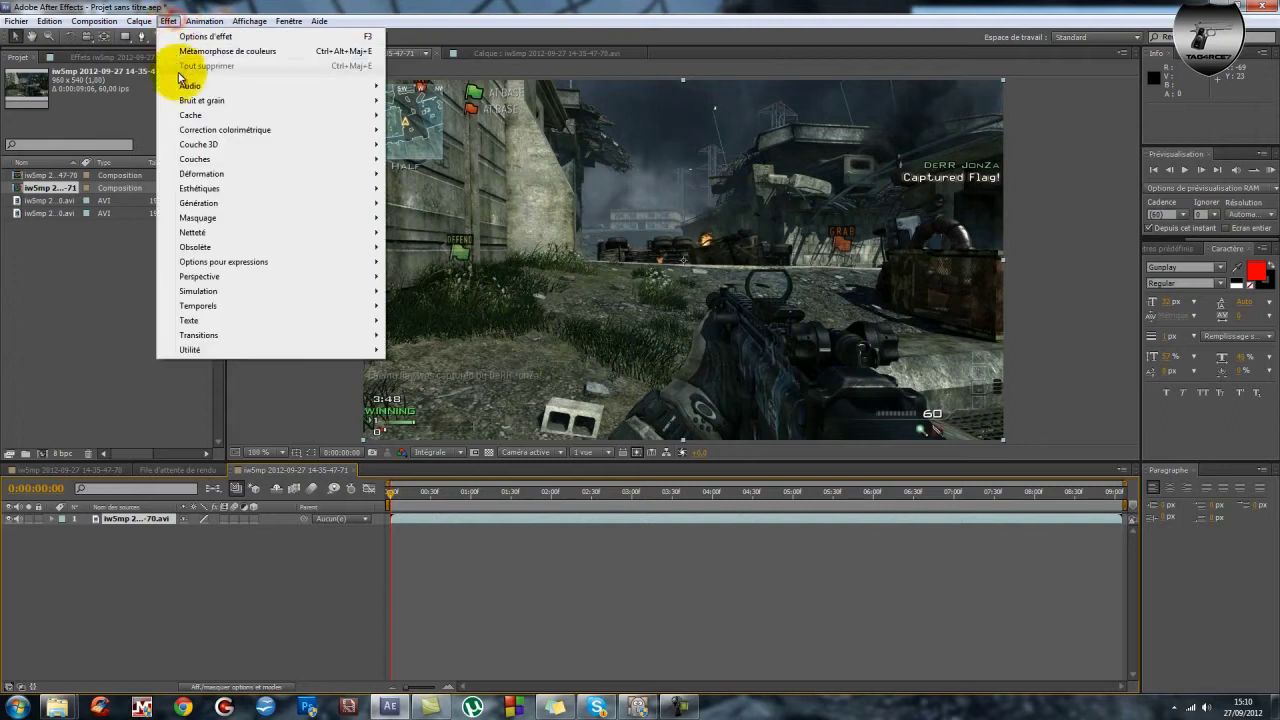
mouse_move(339, 138)
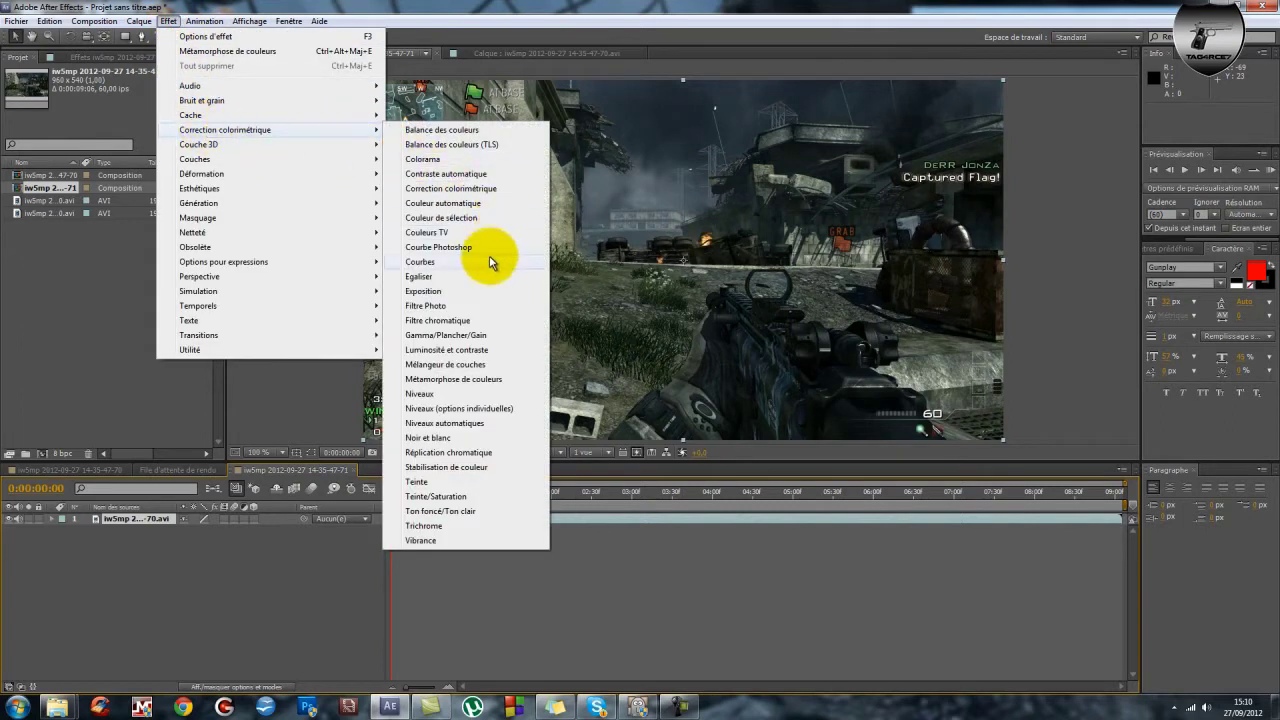
click(497, 380)
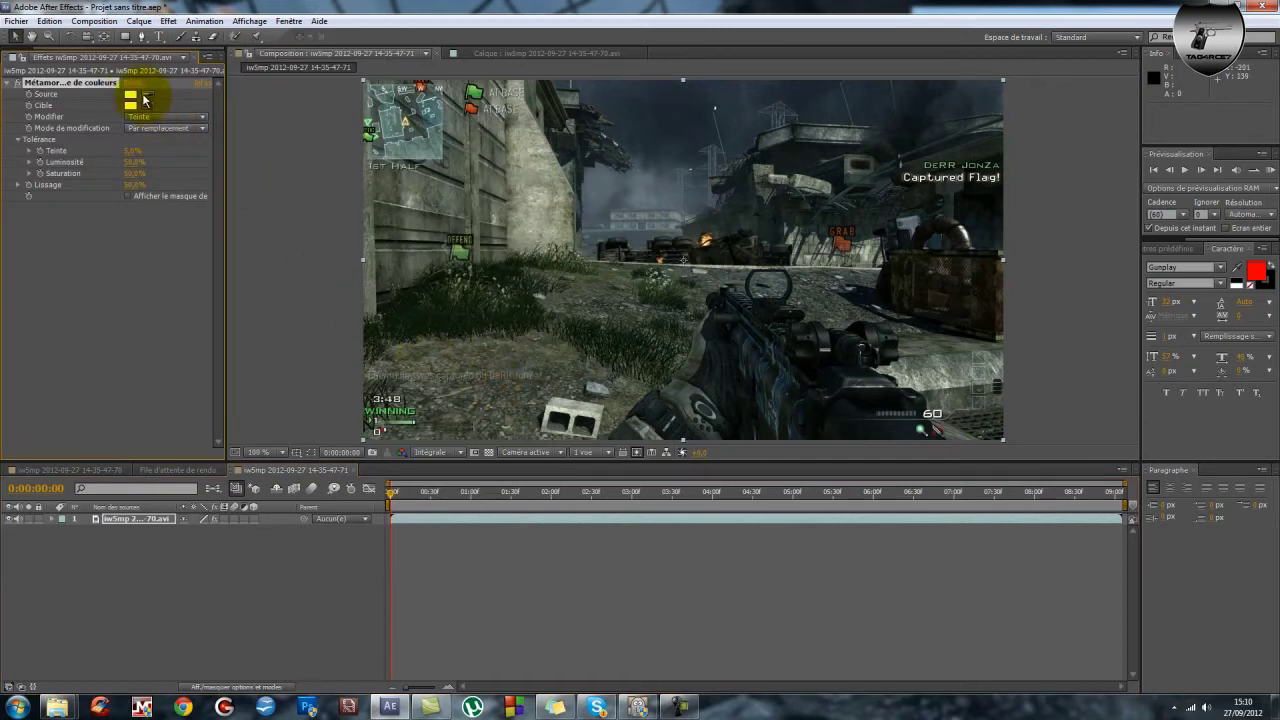
Step: Sample a dark colour from the footage as the effect's source colour, resampling after an undo
click(148, 92)
click(783, 386)
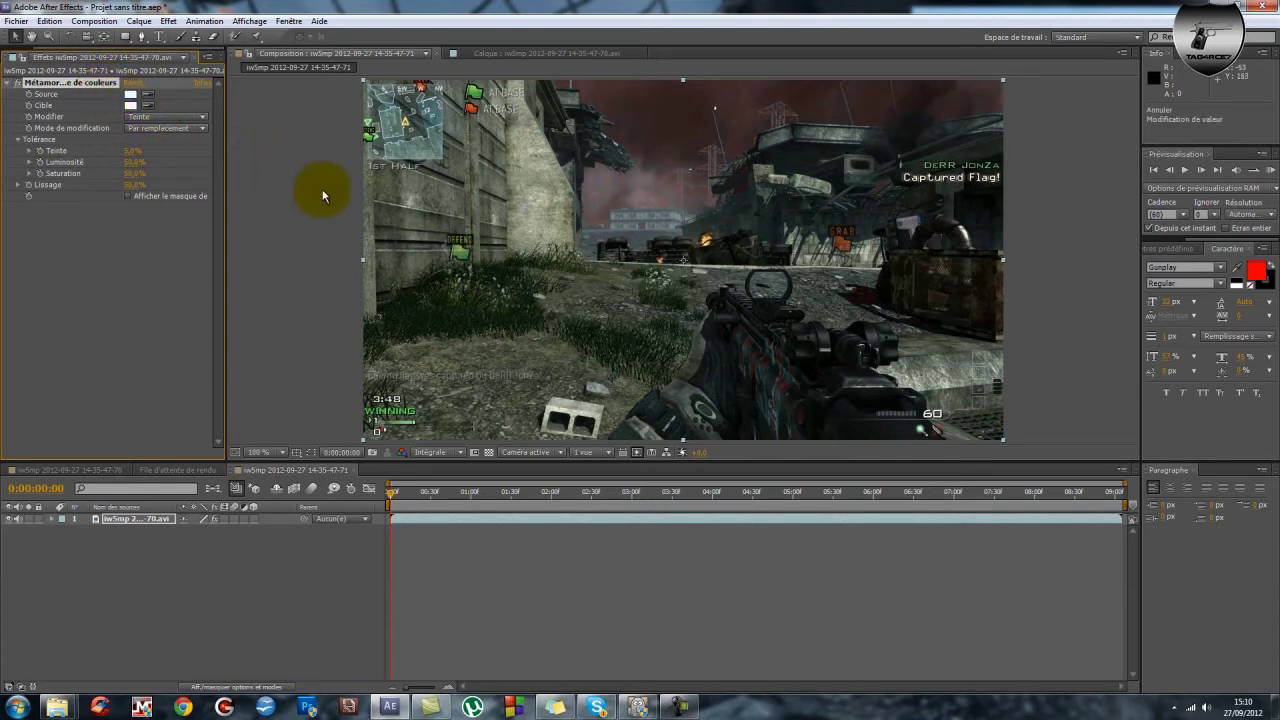
click(148, 92)
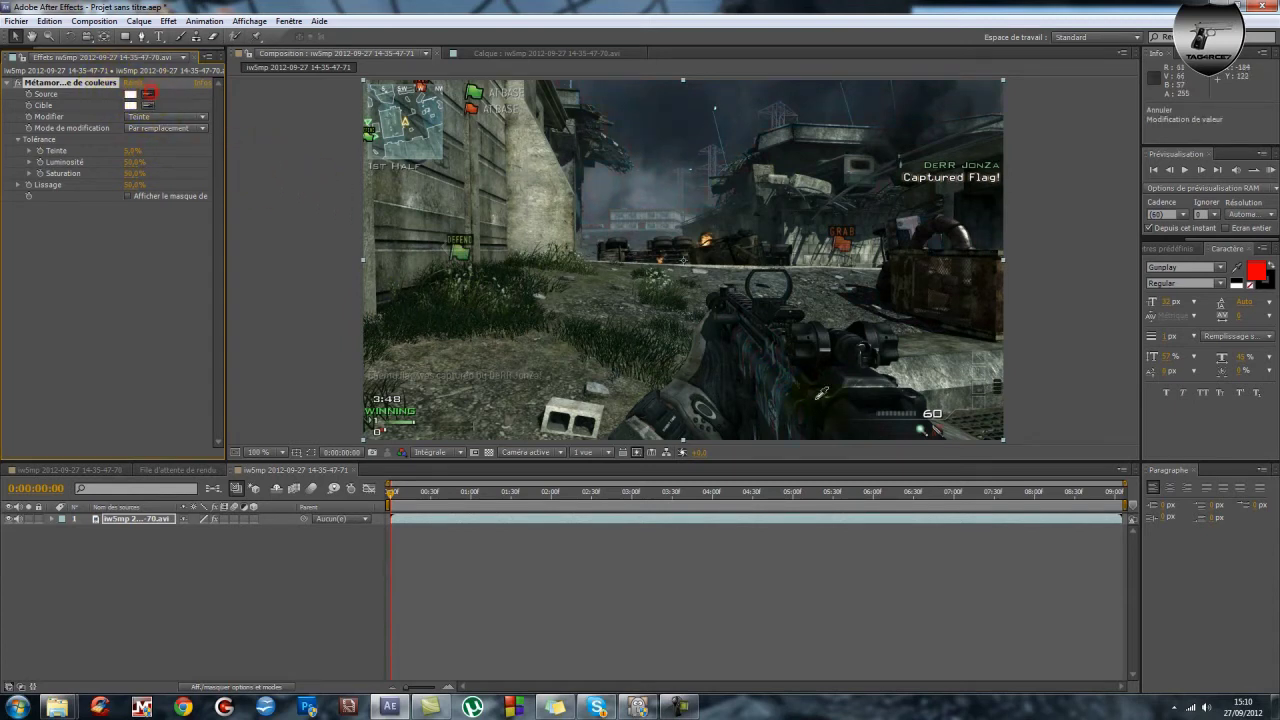
click(757, 356)
key(ctrl+z)
click(148, 95)
click(782, 394)
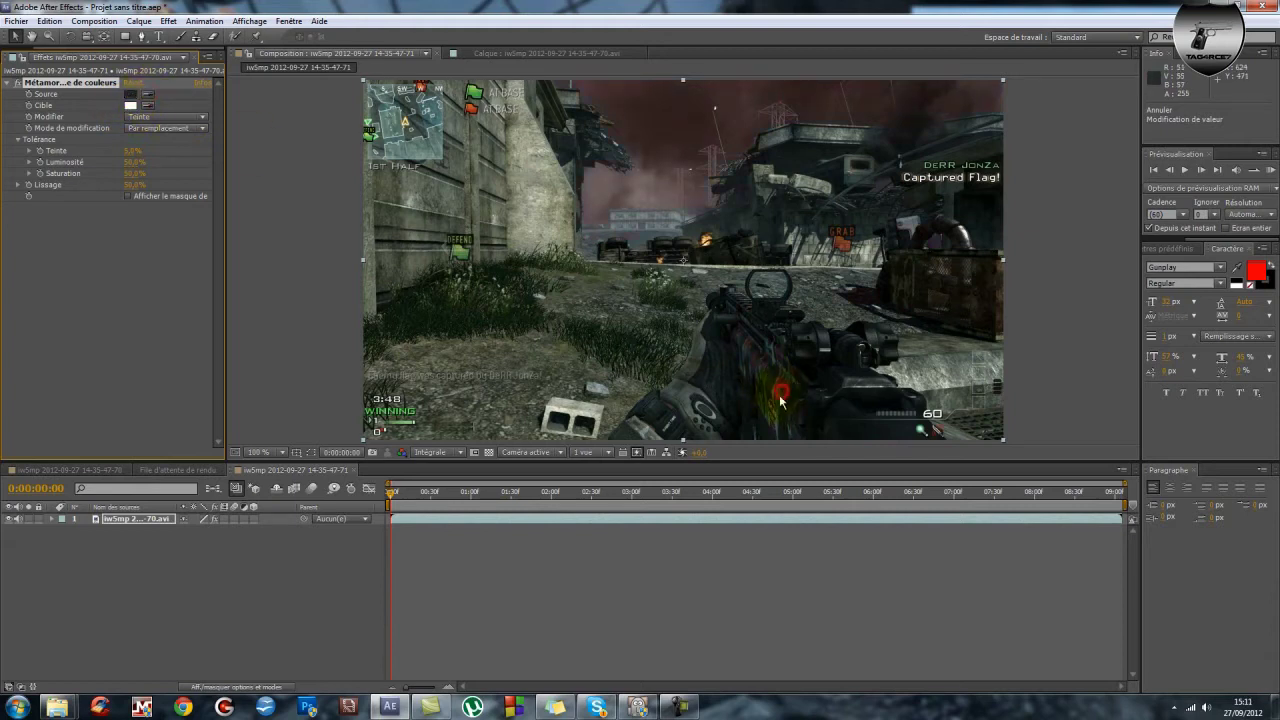
Step: Set the effect's target (Cible) colour to pure green 00FF00
click(130, 105)
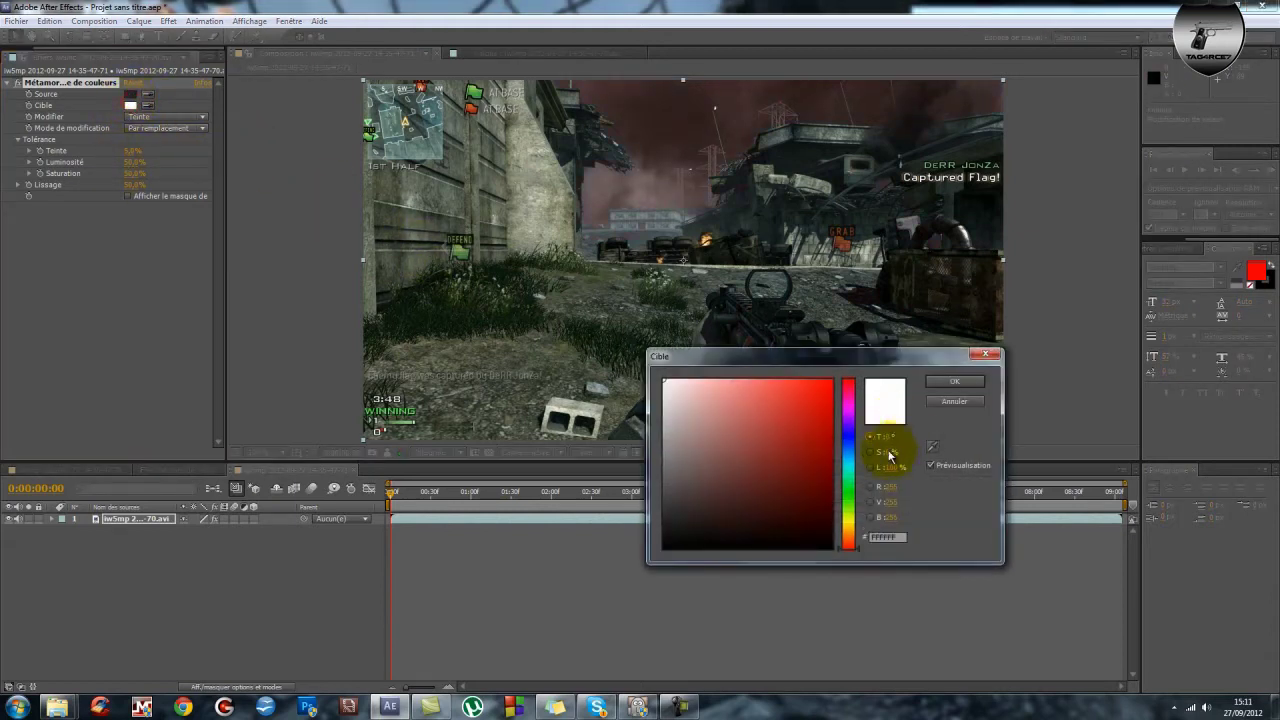
click(953, 381)
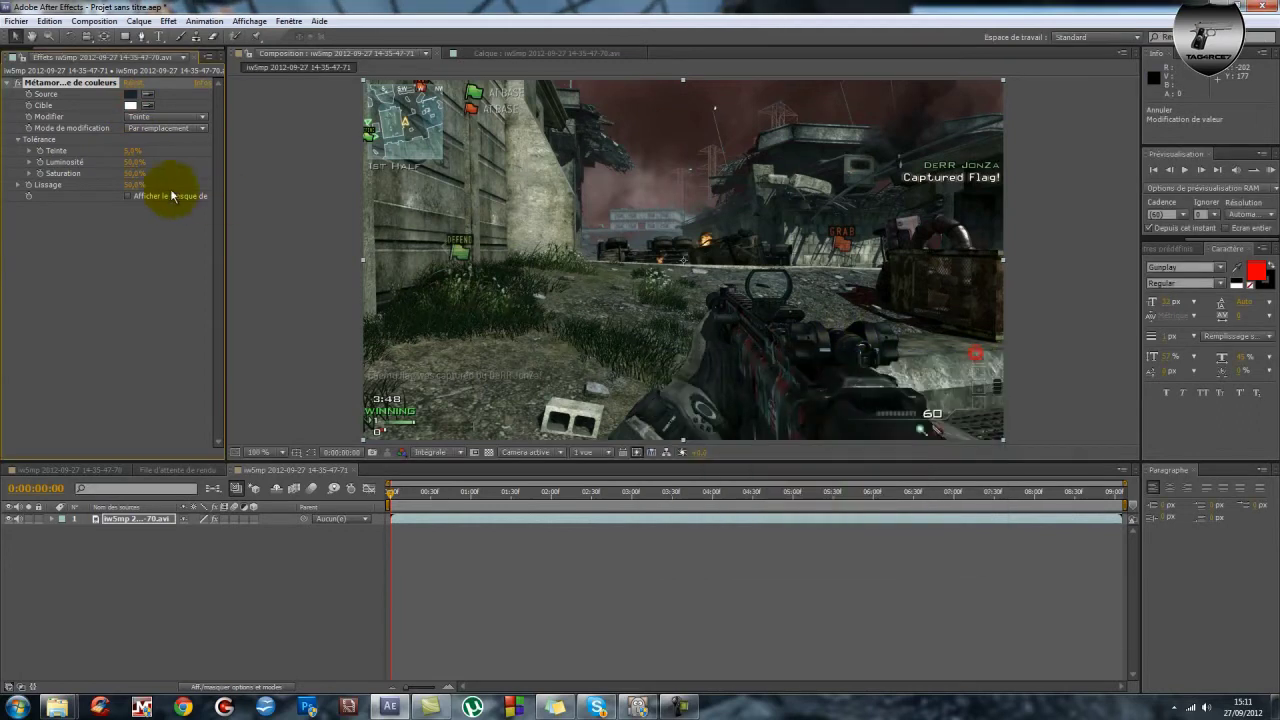
click(130, 105)
click(849, 492)
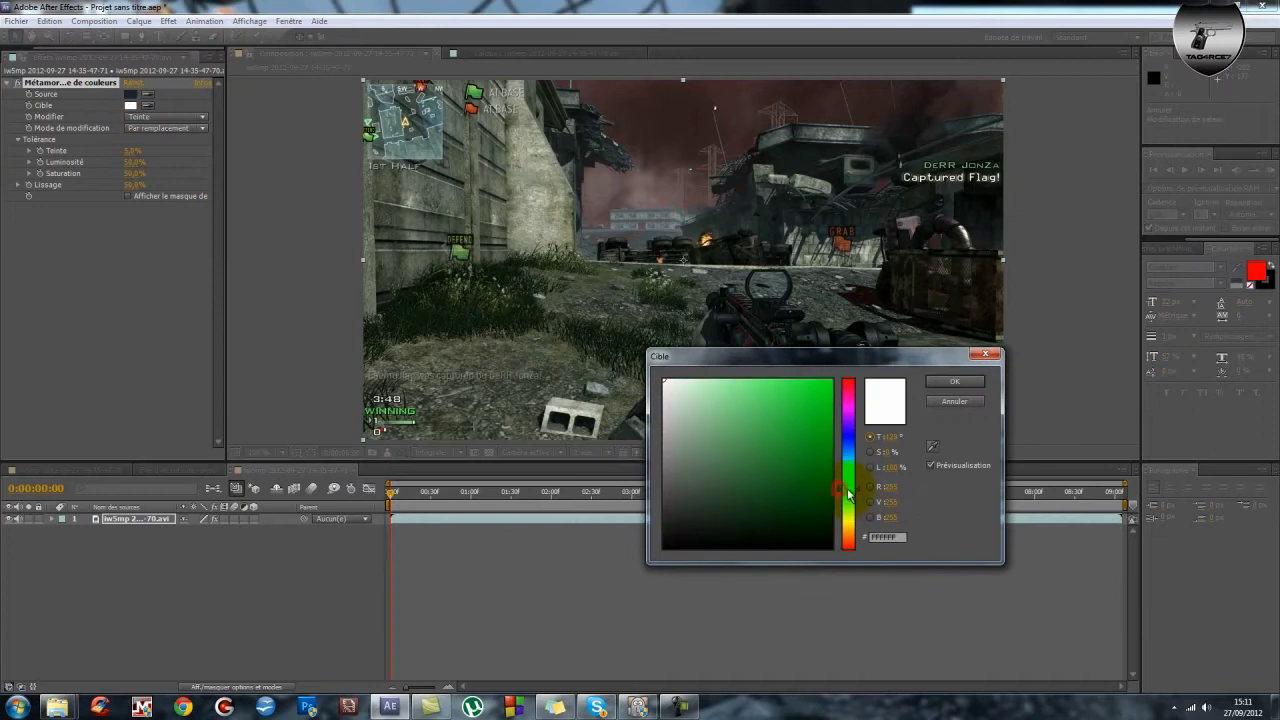
mouse_move(836, 492)
mouse_down()
mouse_move(814, 474)
mouse_move(836, 382)
mouse_up()
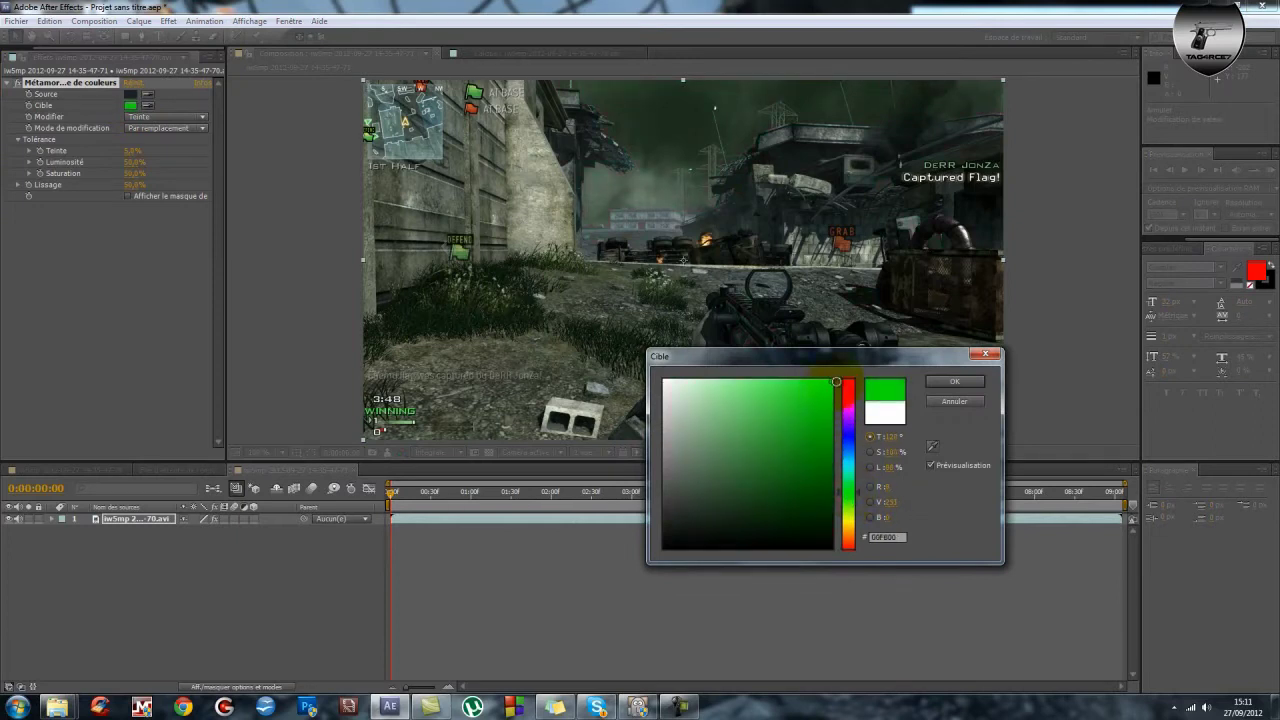
click(954, 384)
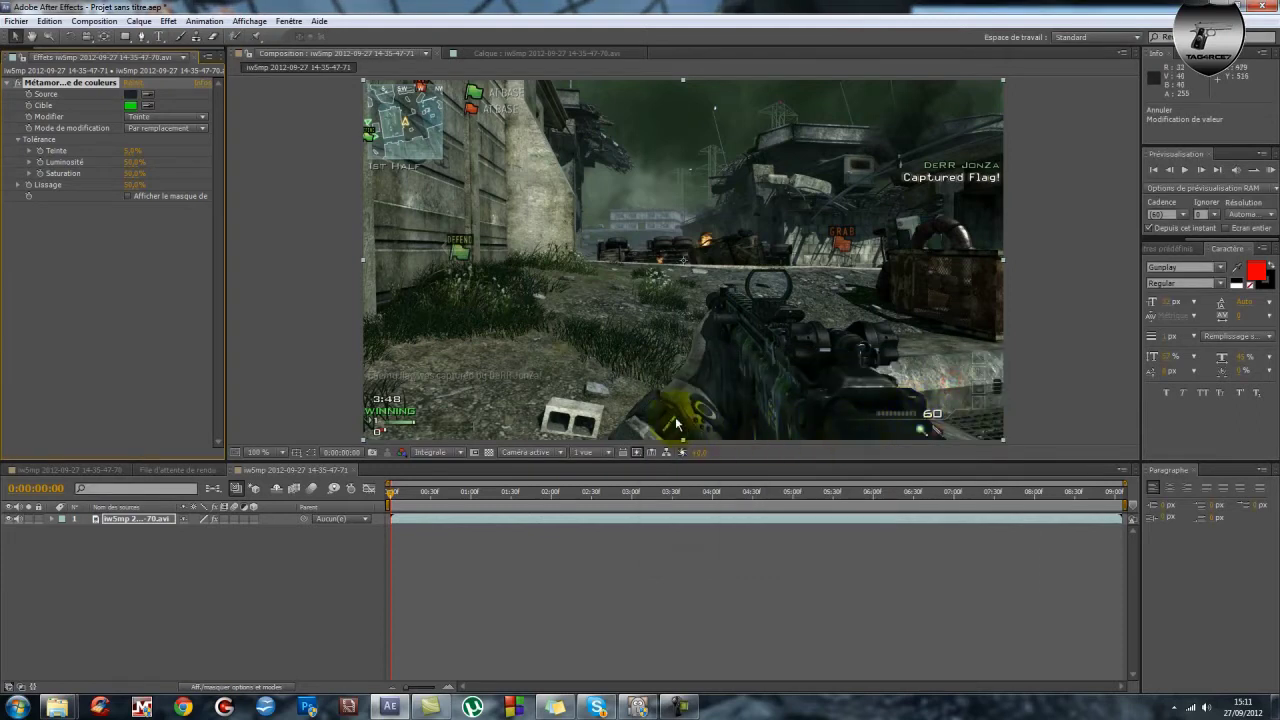
Step: Pan the frame to bring the gun into view and select the first effect's settings
scroll(783, 425, up, 2)
scroll(783, 425, down, 2)
scroll(783, 425, up, 2)
drag(783, 419, 727, 265)
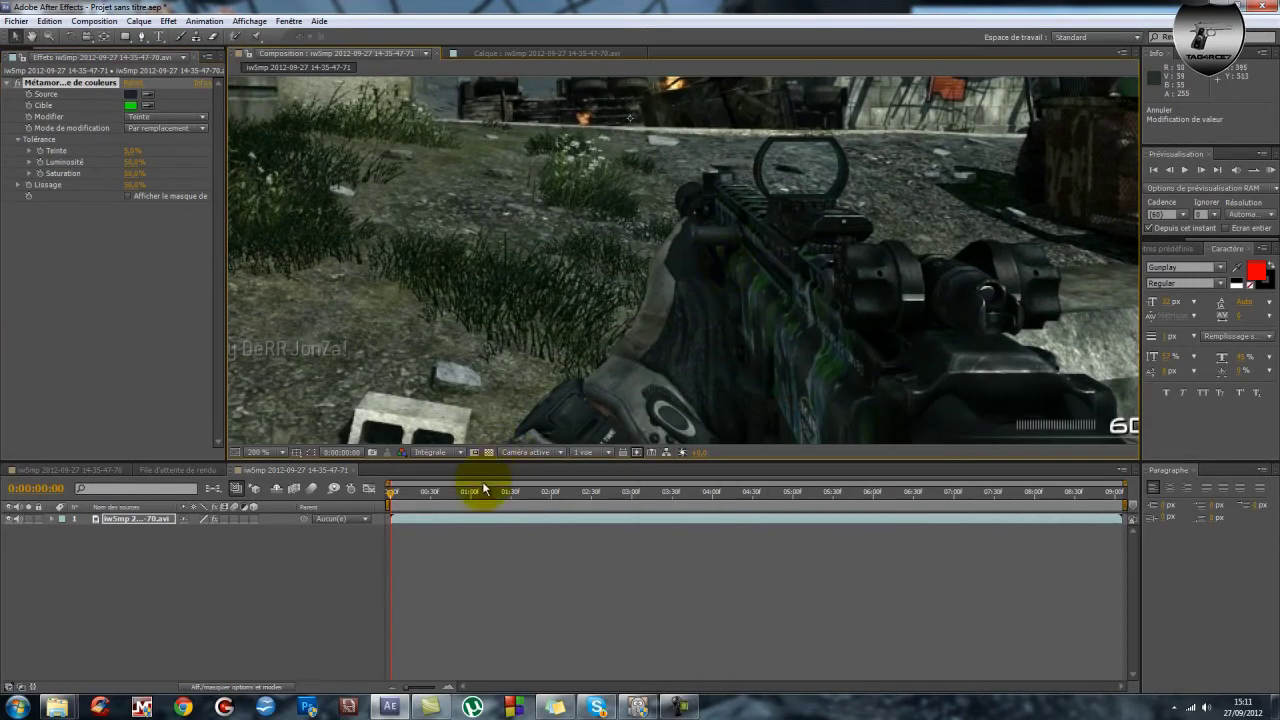
click(65, 85)
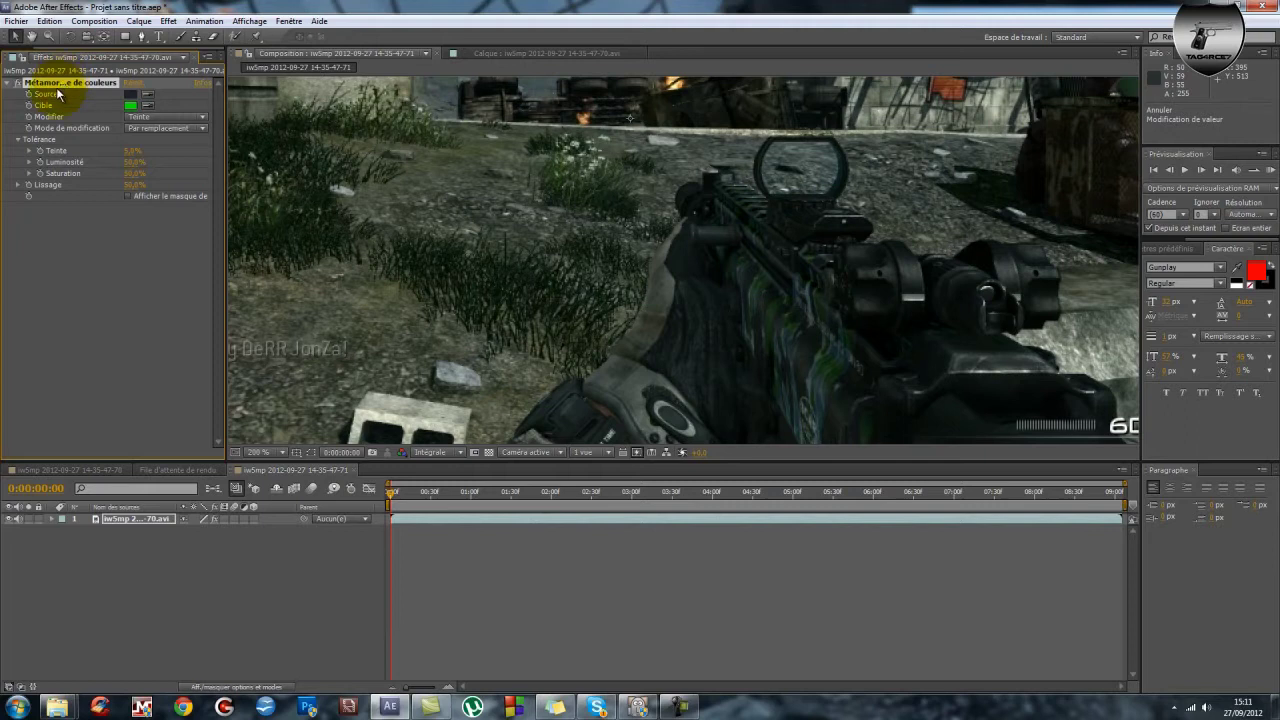
Step: Add a second Métamorphose de couleurs effect and sample the gun's camouflage as its source
click(168, 21)
mouse_move(222, 130)
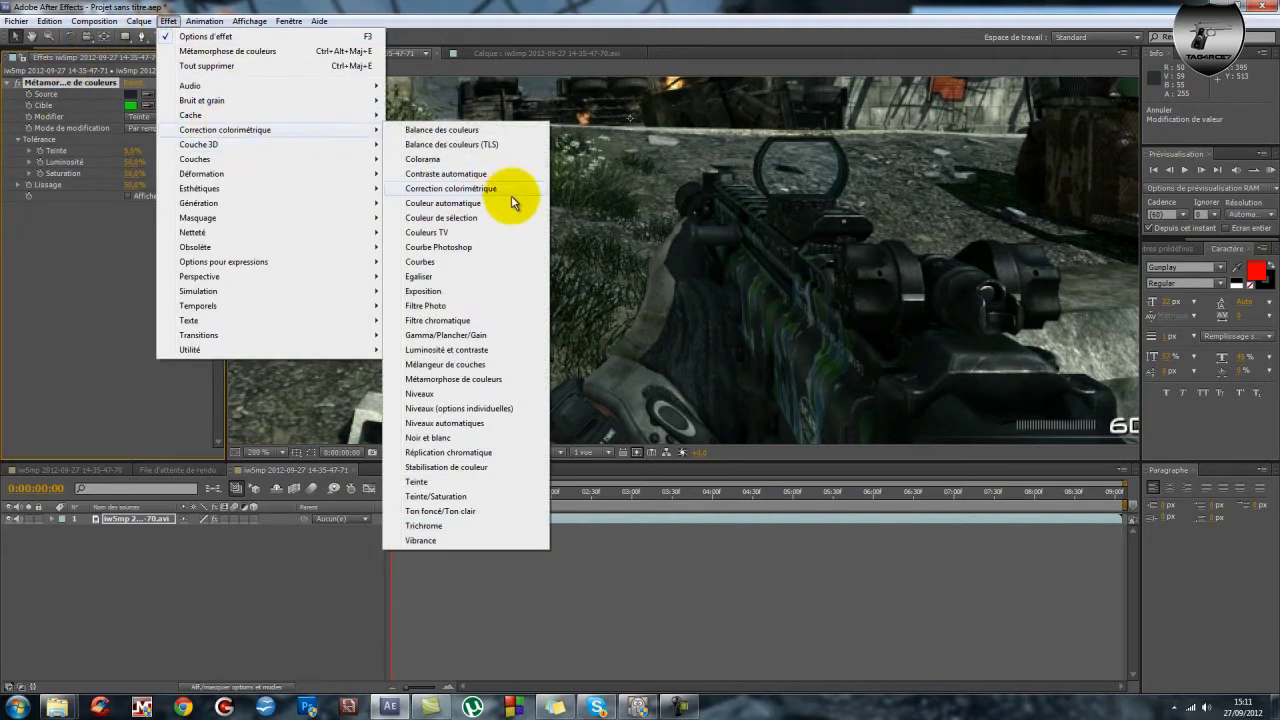
click(495, 380)
click(148, 220)
click(816, 393)
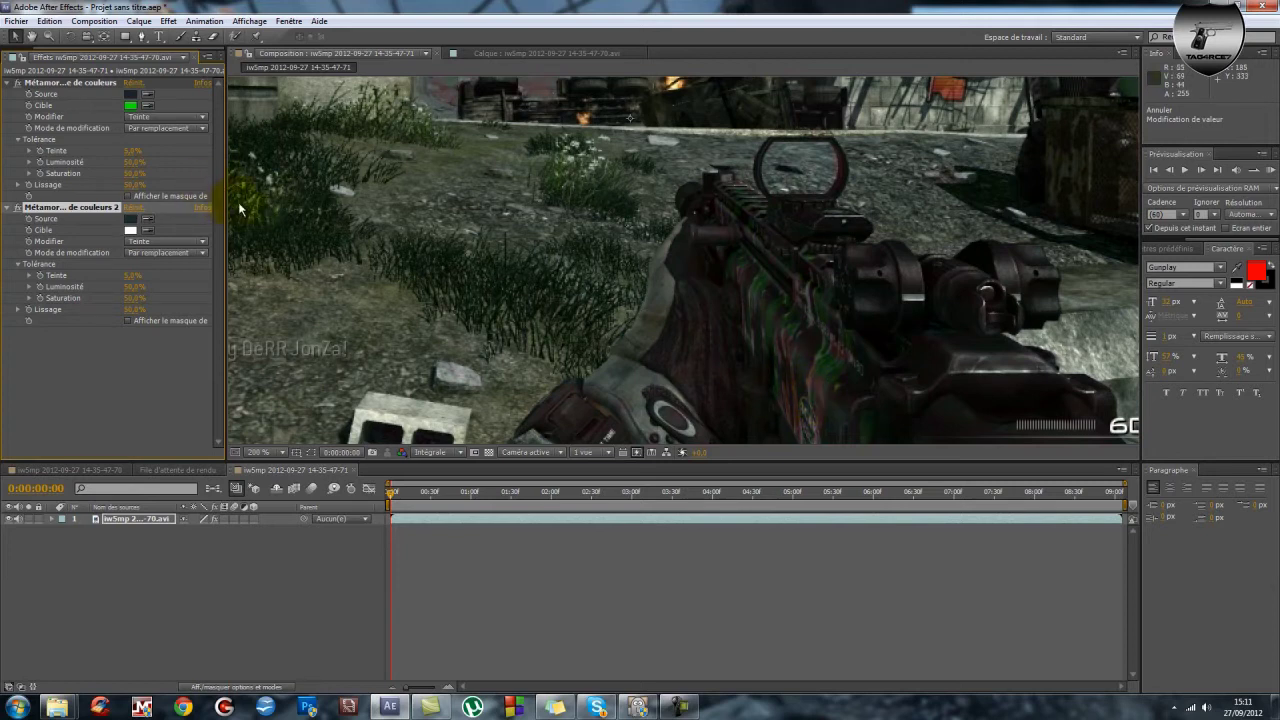
Step: Undo the previous sample and resample the gun's dark camouflage as the second source colour
key(super)
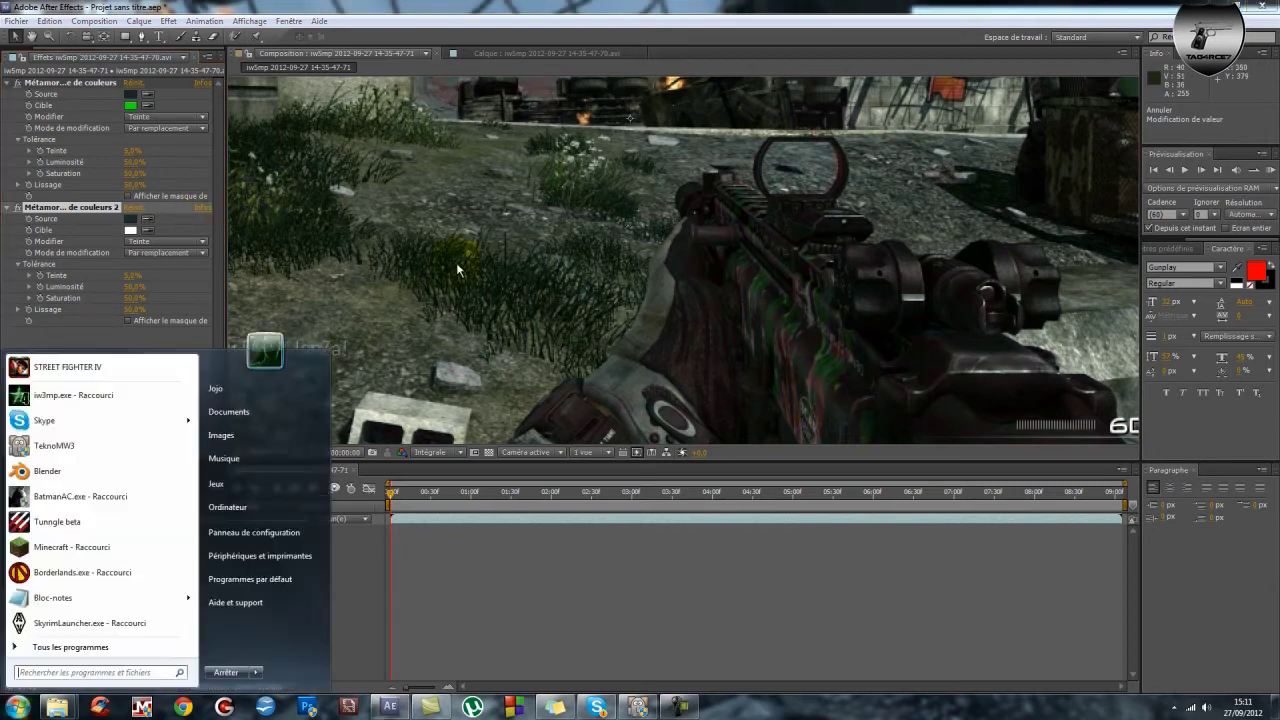
click(505, 628)
key(ctrl+z)
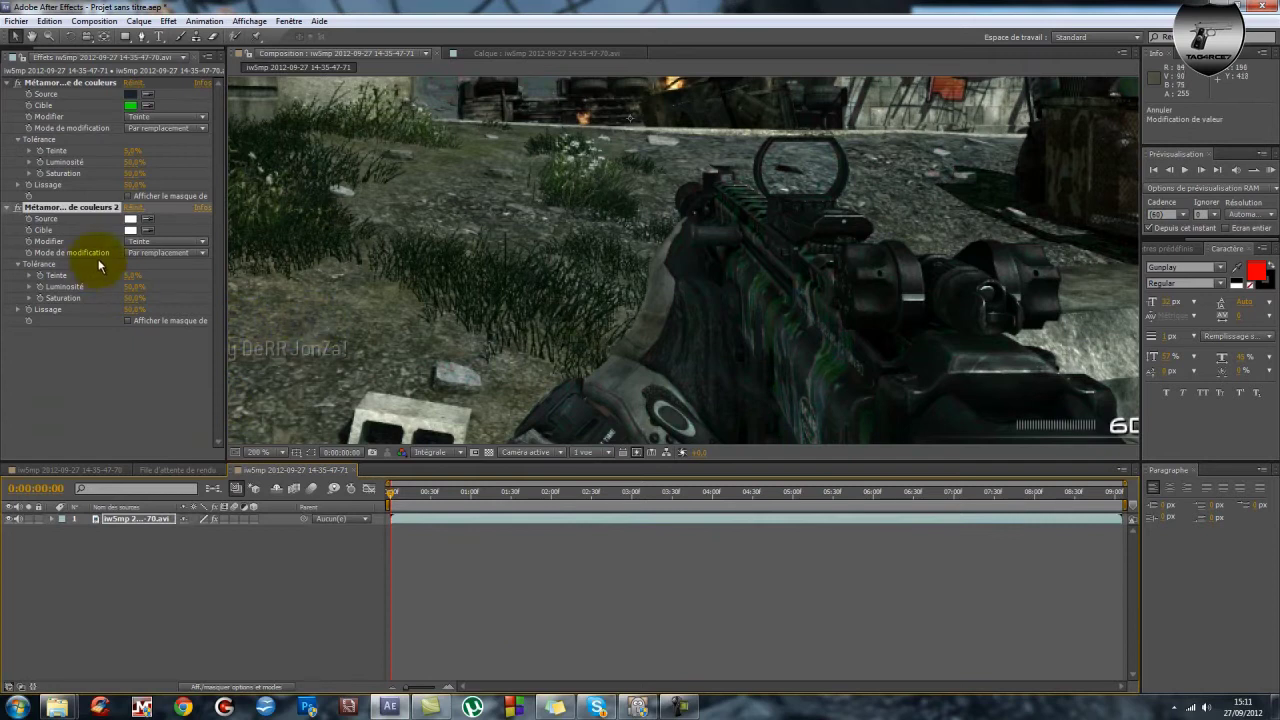
click(148, 218)
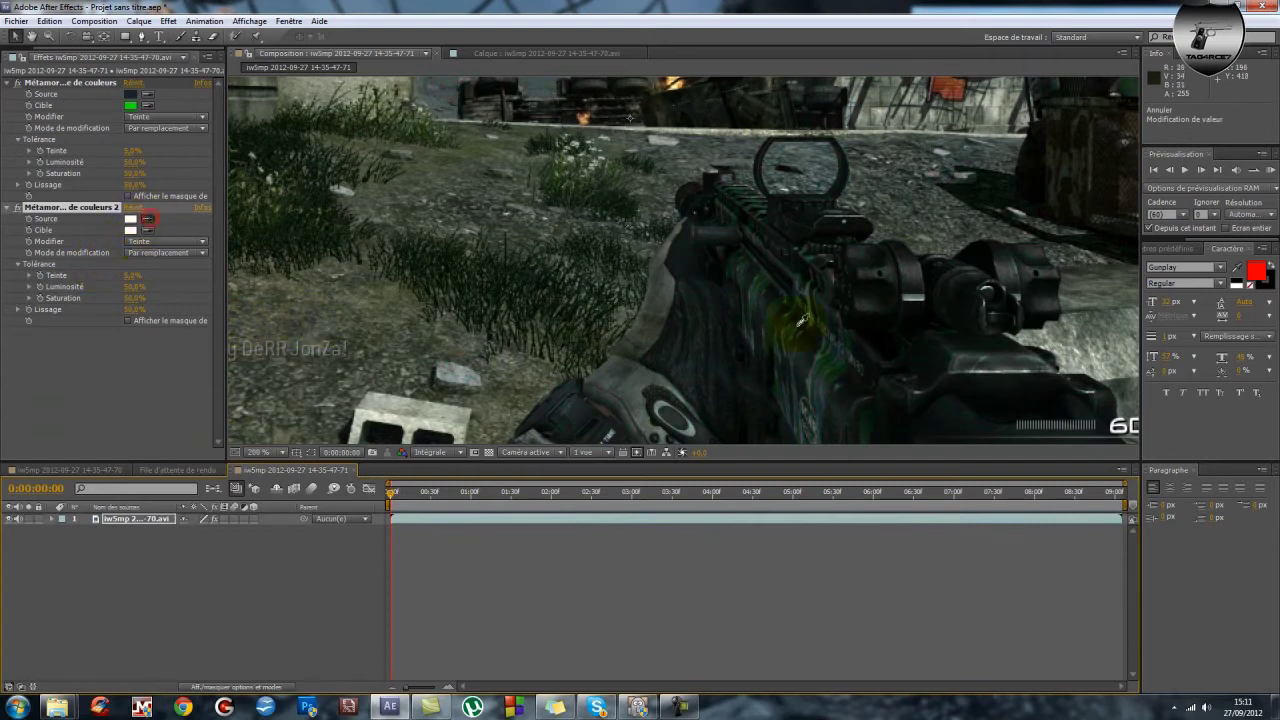
click(795, 387)
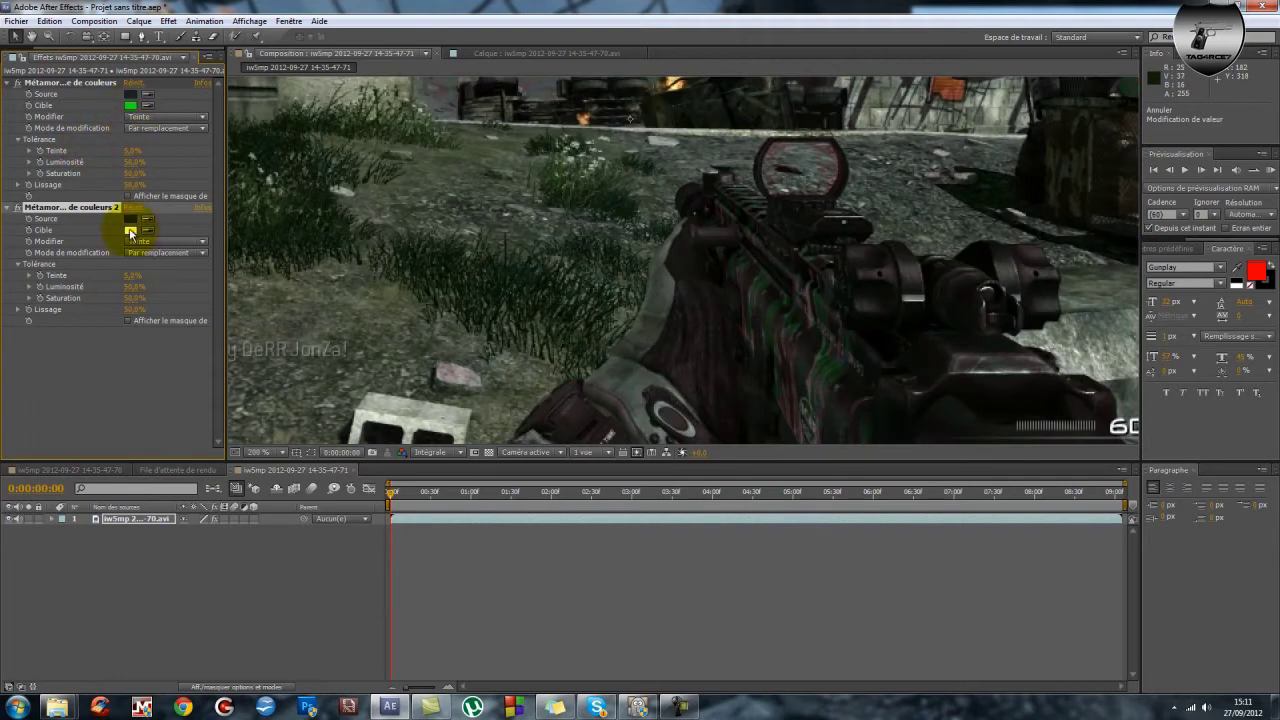
Step: Set the second effect's target colour to bright green 36FF00 and zoom in to check
click(130, 231)
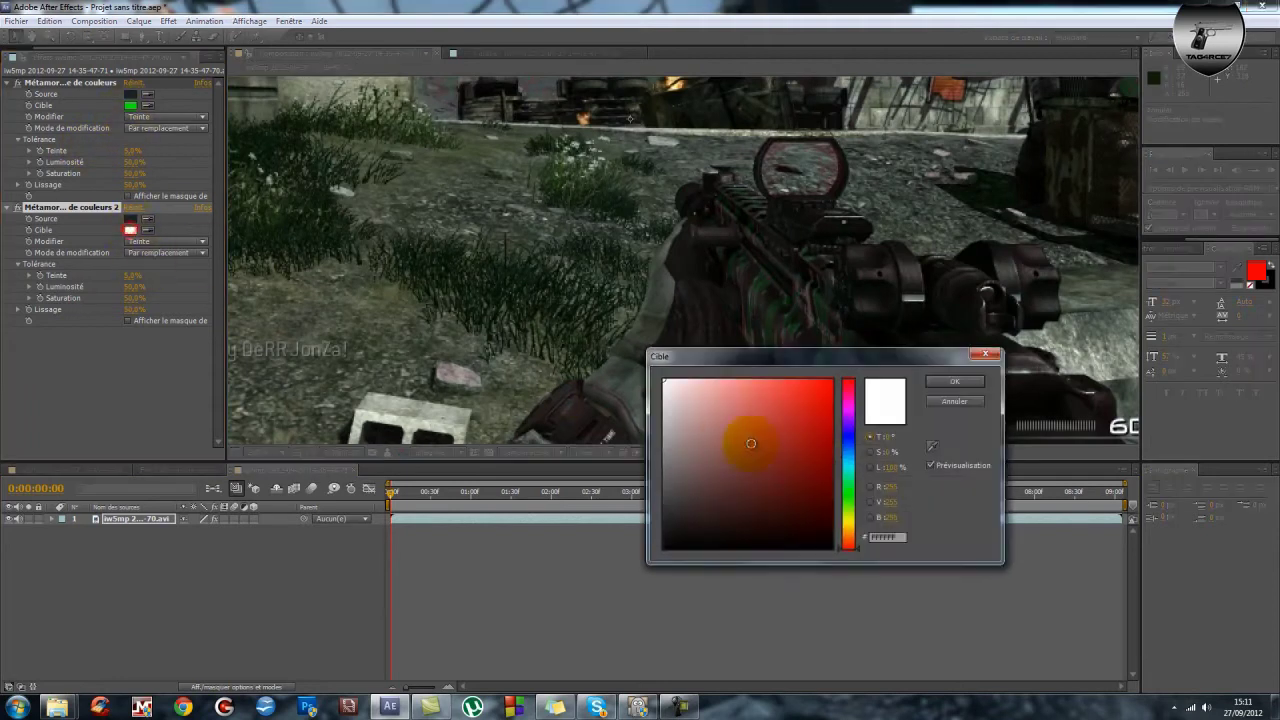
drag(849, 434, 857, 505)
click(788, 466)
drag(788, 466, 855, 346)
click(955, 381)
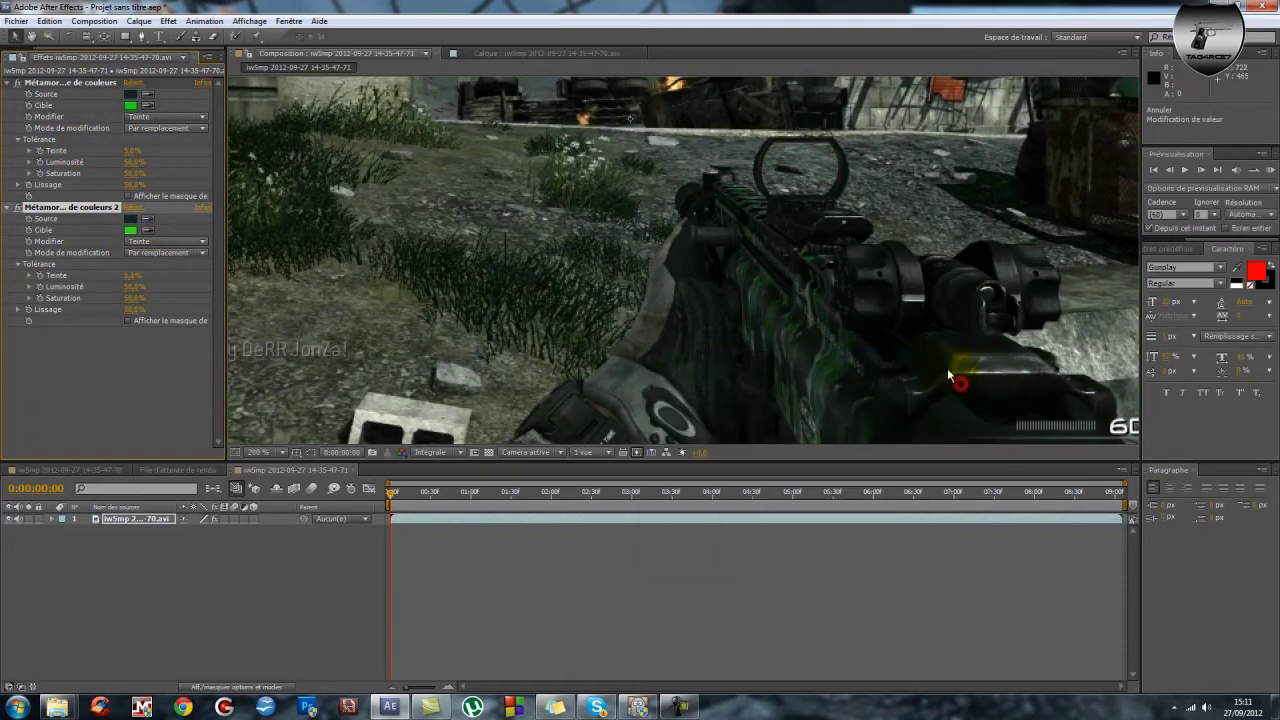
scroll(915, 362, up, 4)
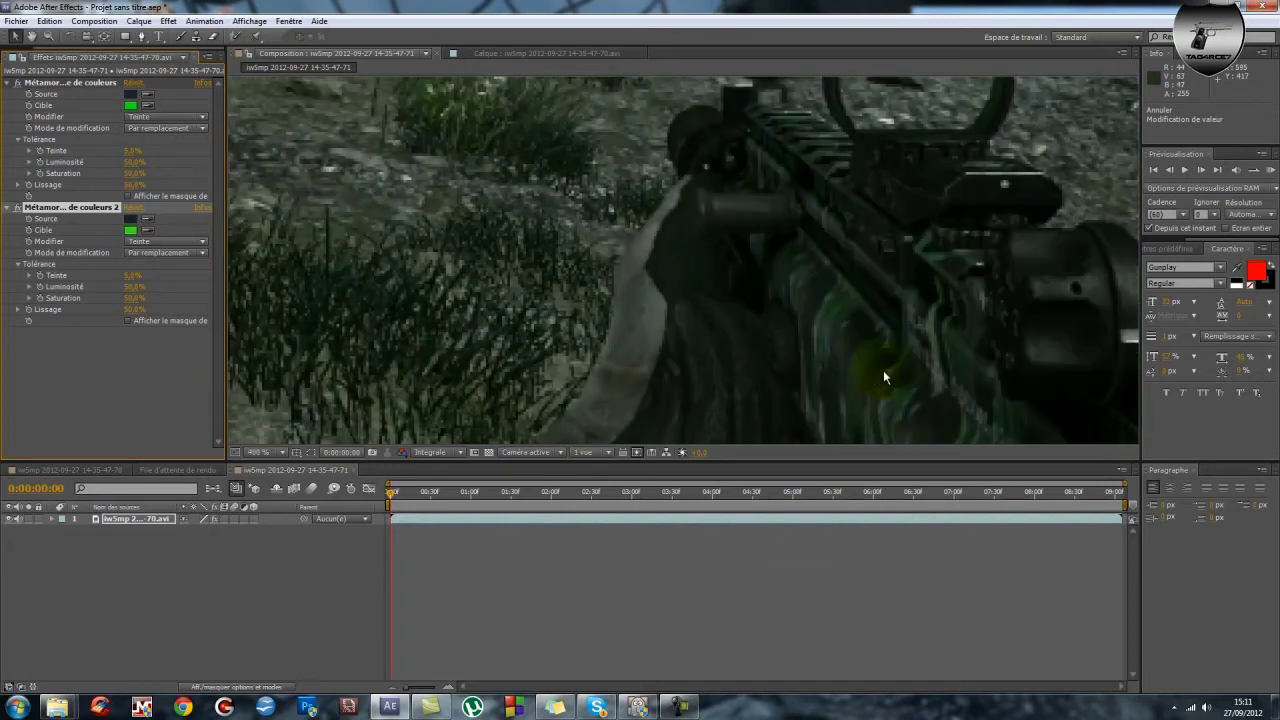
scroll(820, 340, up, 1)
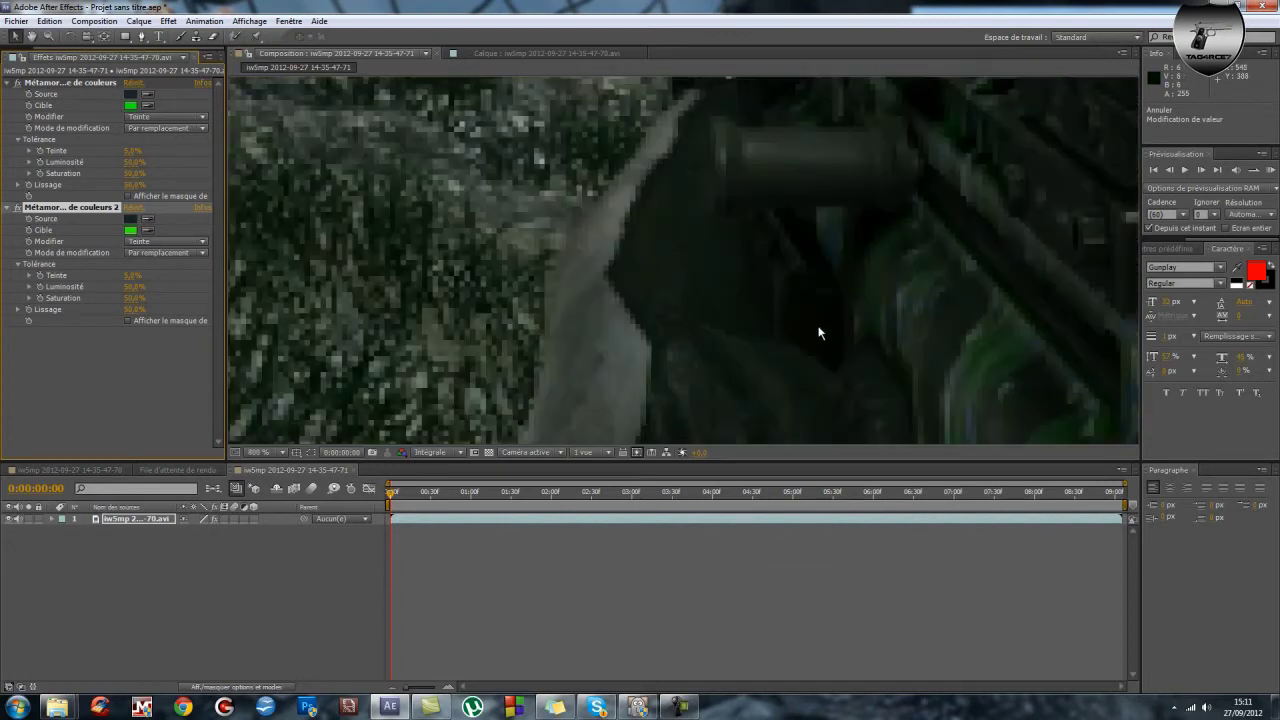
scroll(817, 319, down, 2)
scroll(420, 264, down, 1)
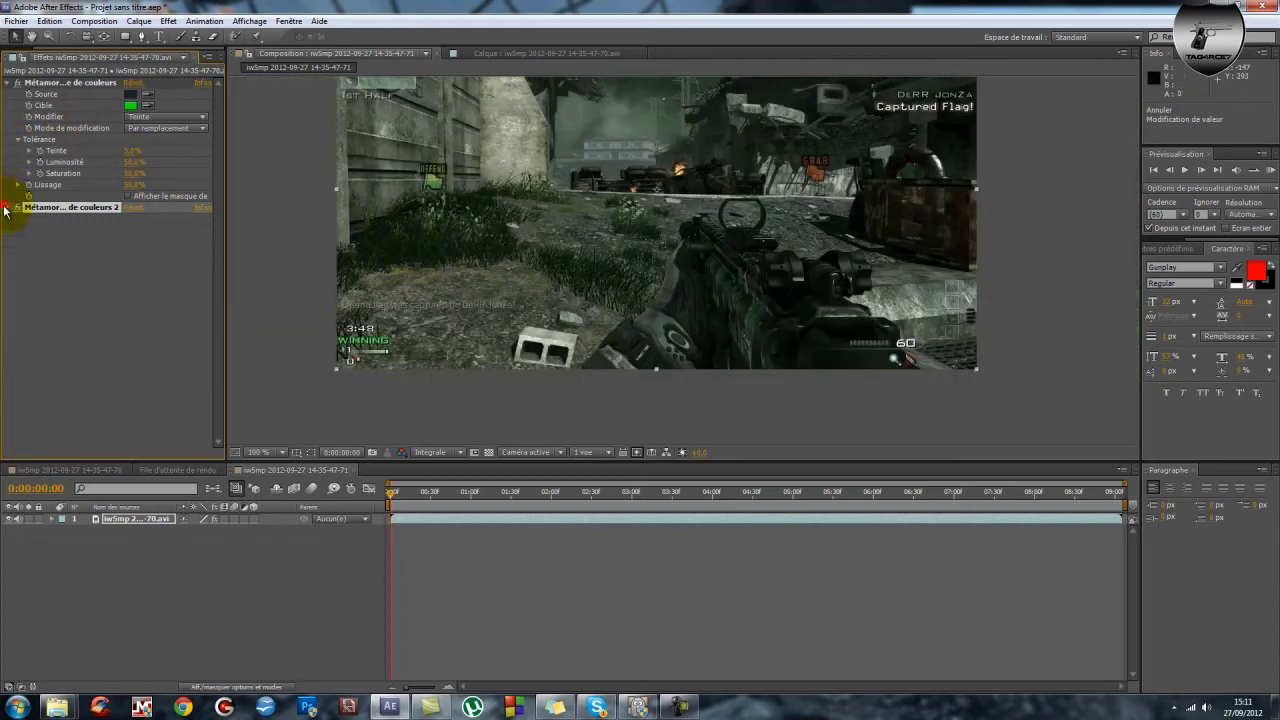
Step: Collapse the first effect's settings and toggle the second recolour to compare the gun
click(16, 84)
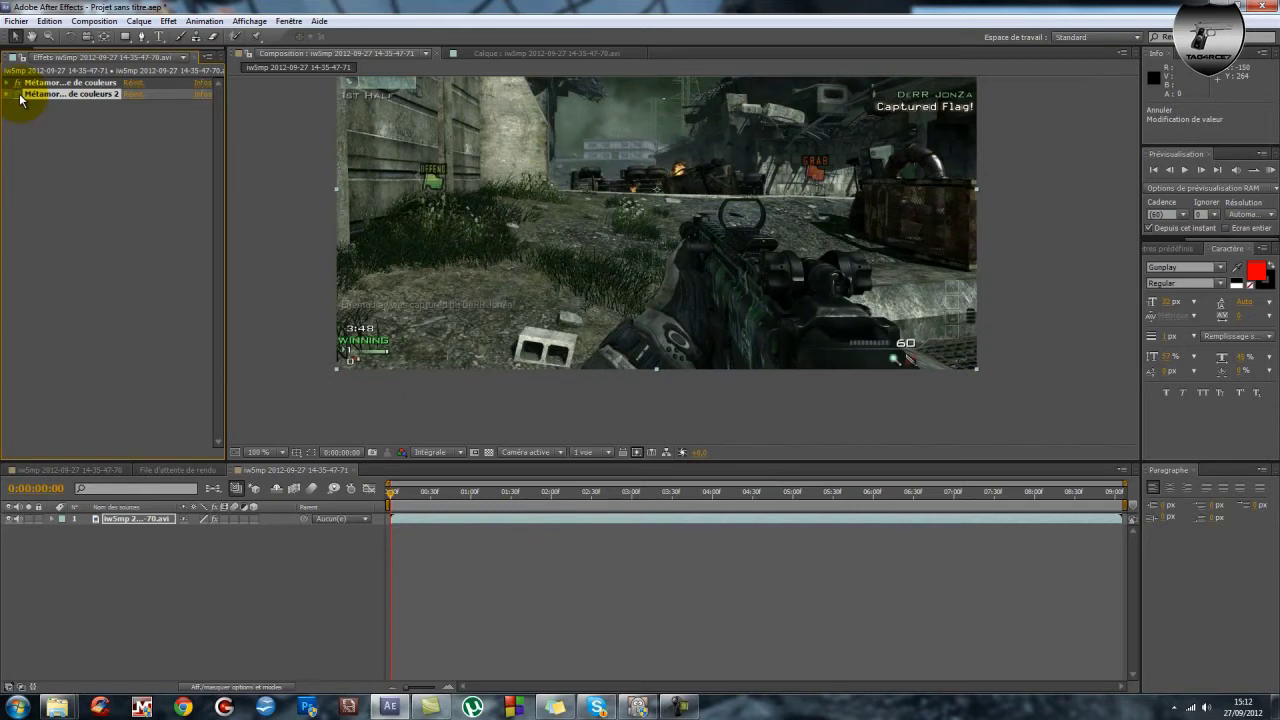
scroll(683, 268, up, 1)
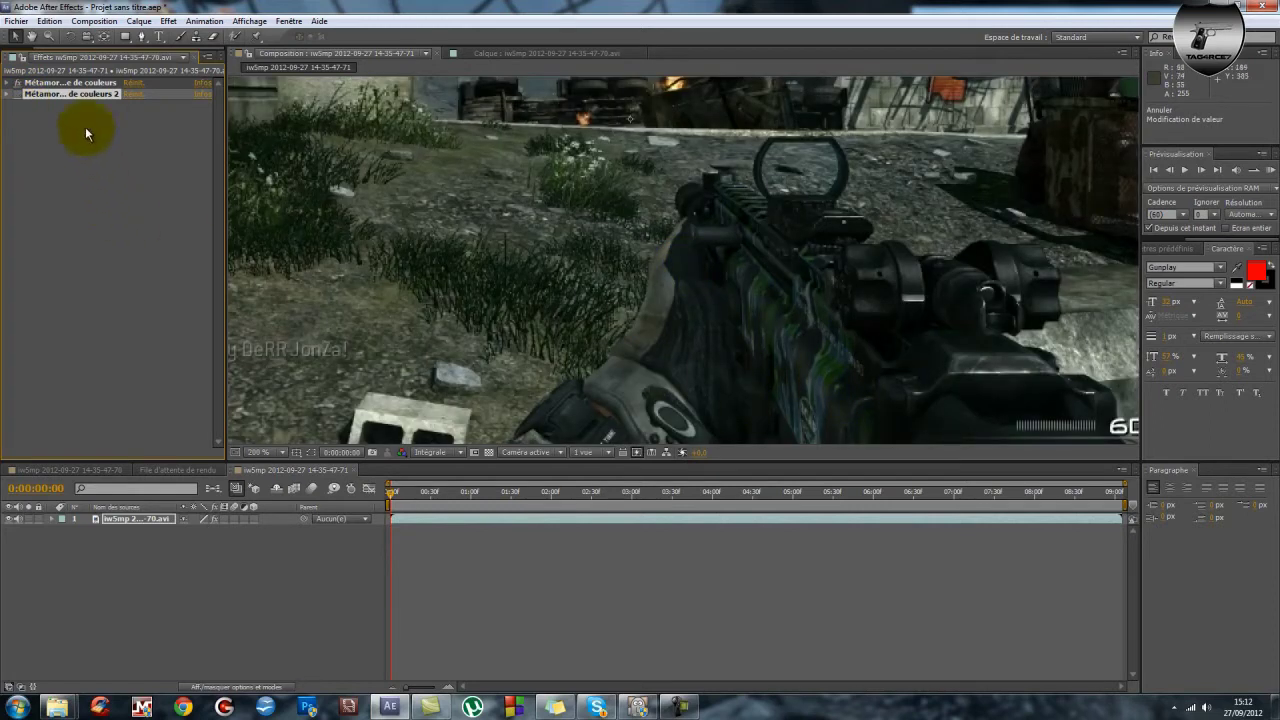
click(16, 93)
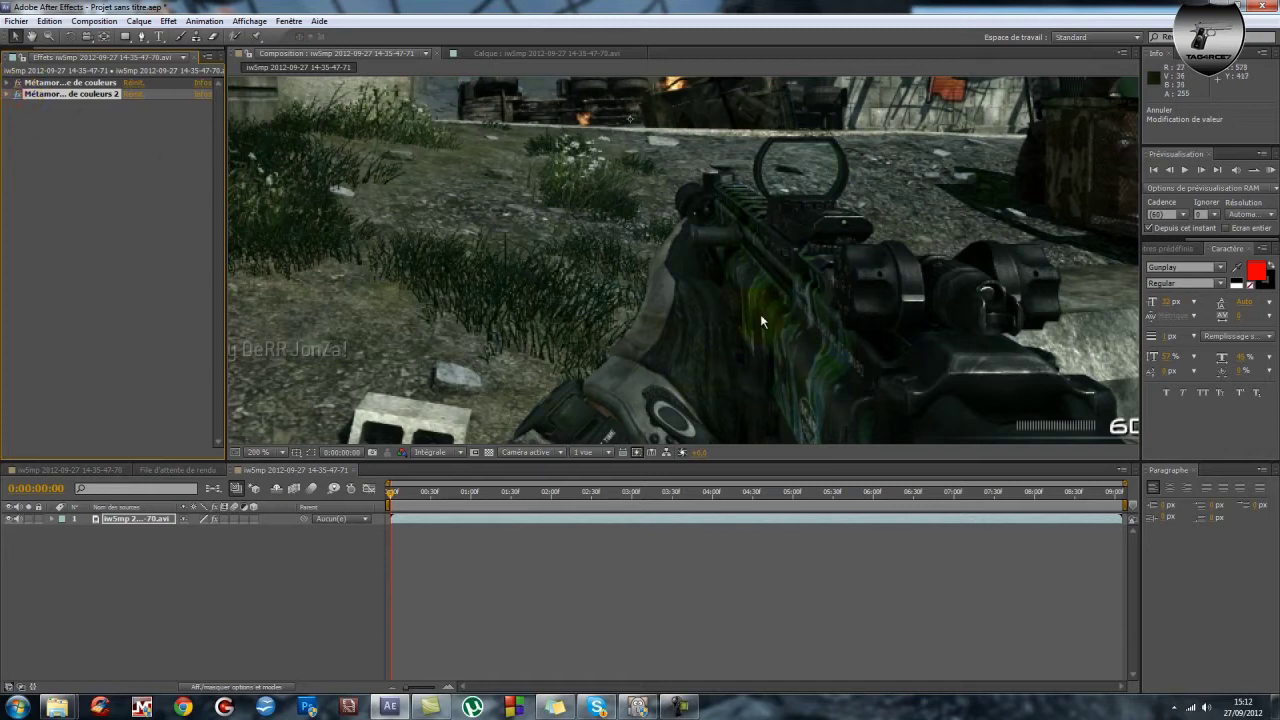
scroll(790, 300, down, 1)
scroll(700, 320, up, 1)
scroll(681, 313, down, 1)
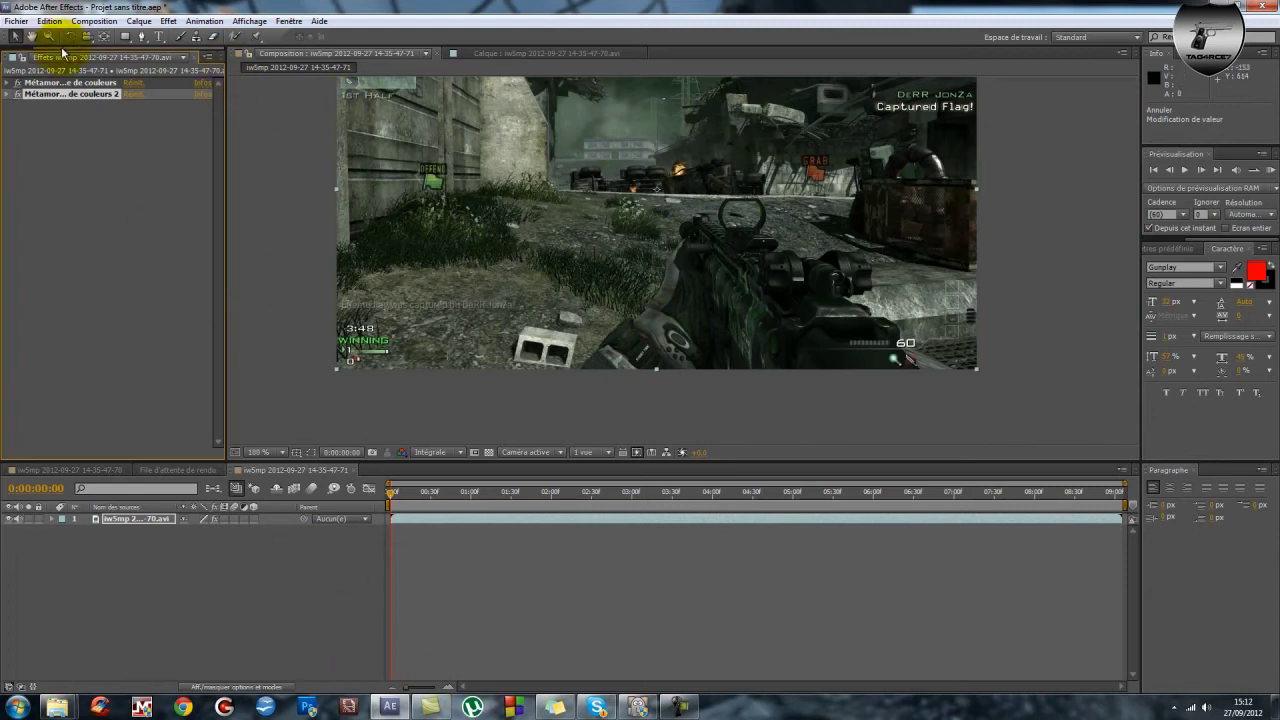
Step: Show the project's compositions and footage, then select the gameplay layer
click(16, 57)
scroll(663, 271, up, 1)
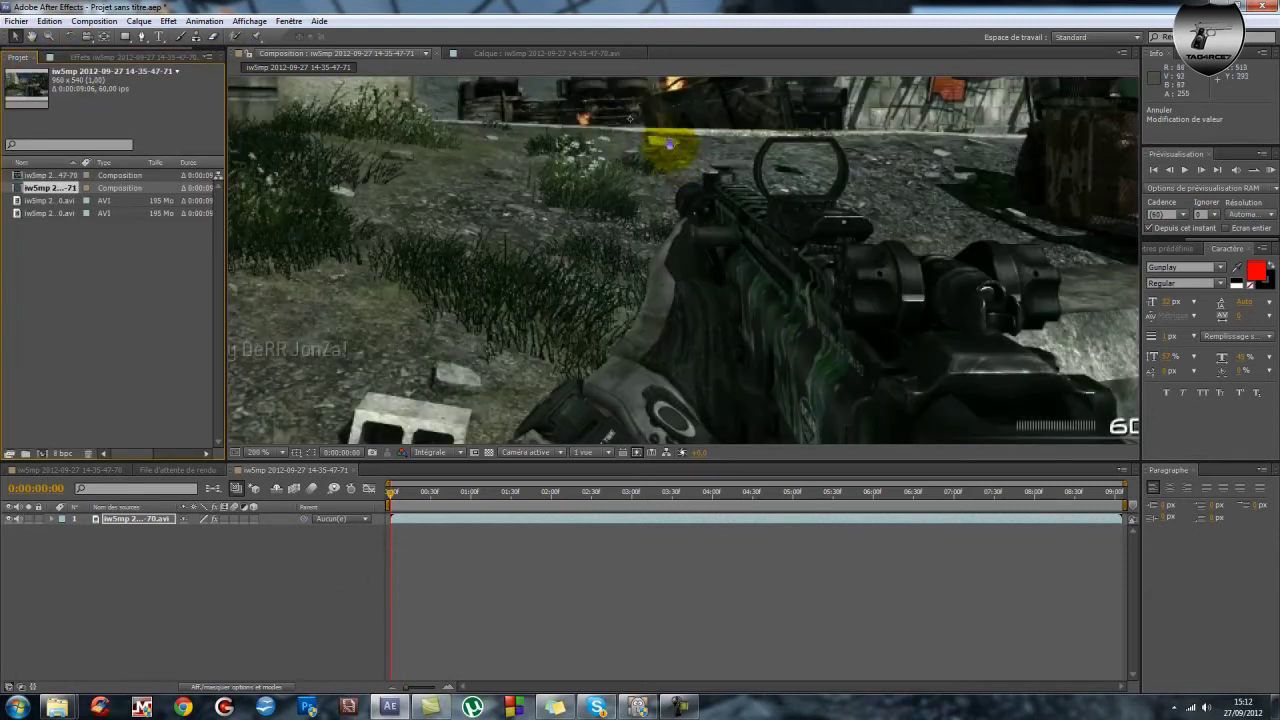
scroll(663, 271, down, 1)
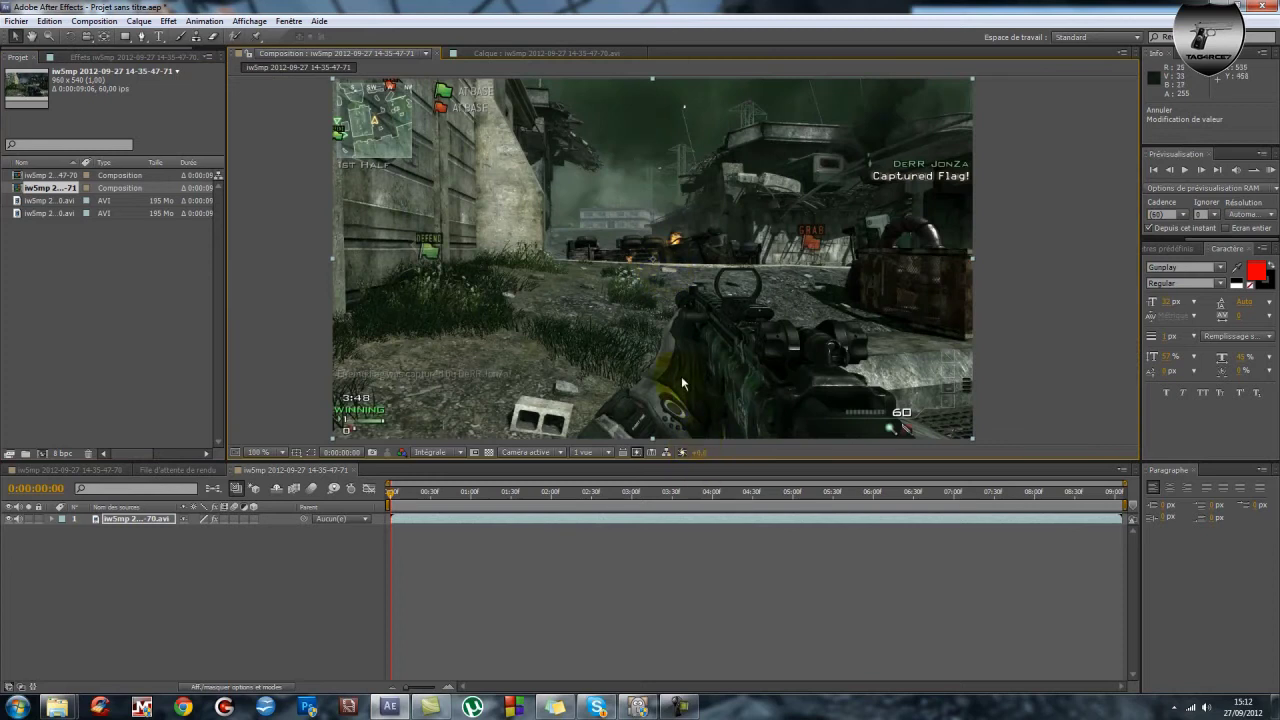
scroll(650, 336, down, 1)
scroll(640, 342, up, 1)
drag(619, 345, 619, 325)
click(432, 521)
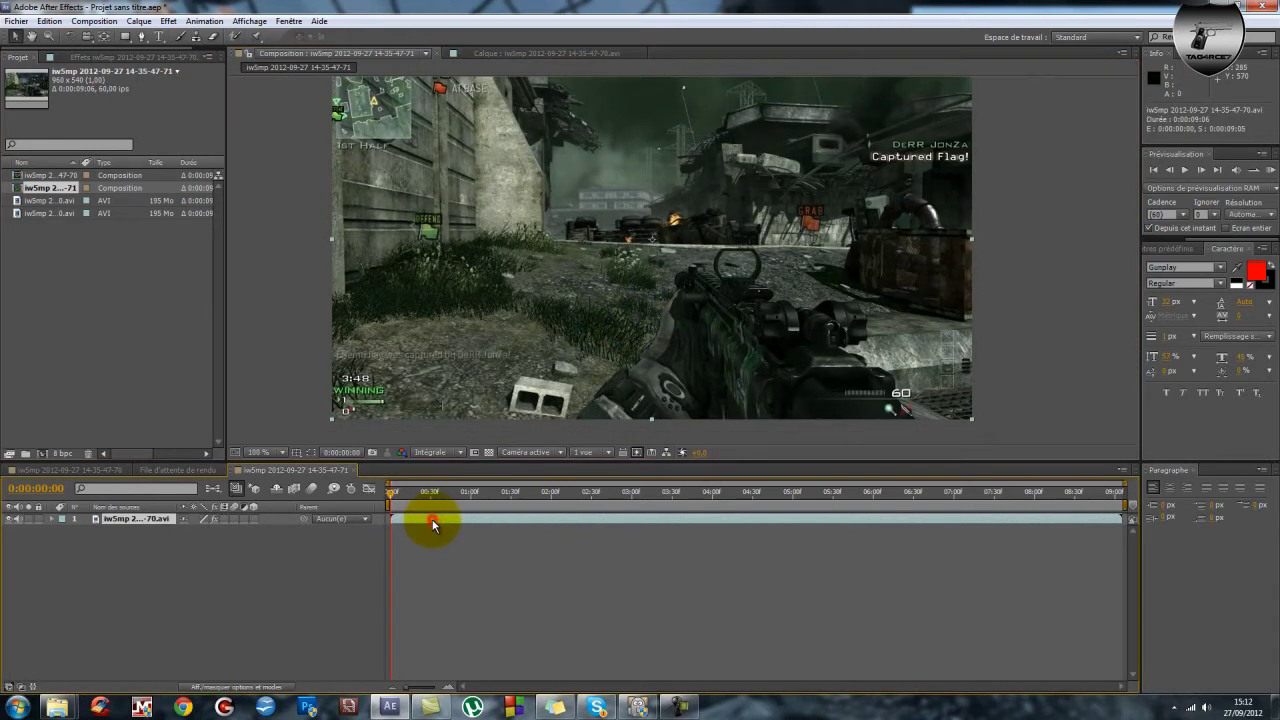
Step: Duplicate the gameplay layer, disable effects on the lower copy, and reselect the top layer
key(ctrl+d)
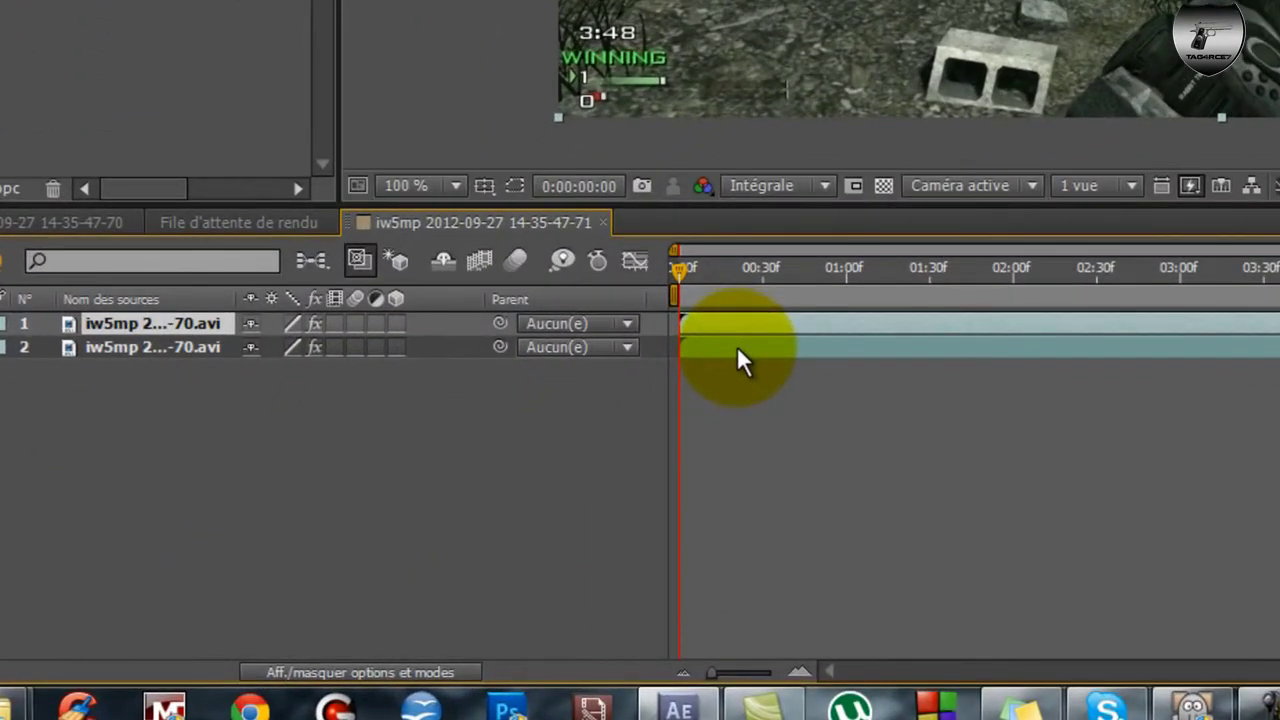
click(735, 350)
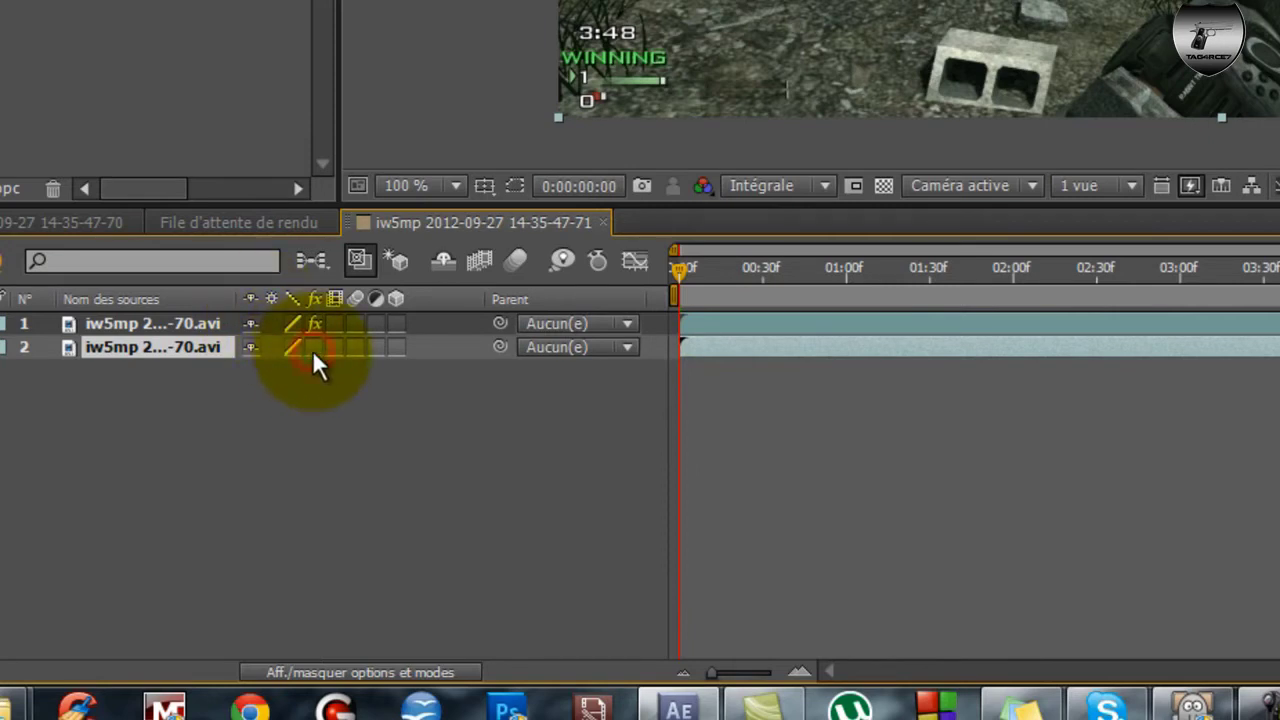
click(749, 325)
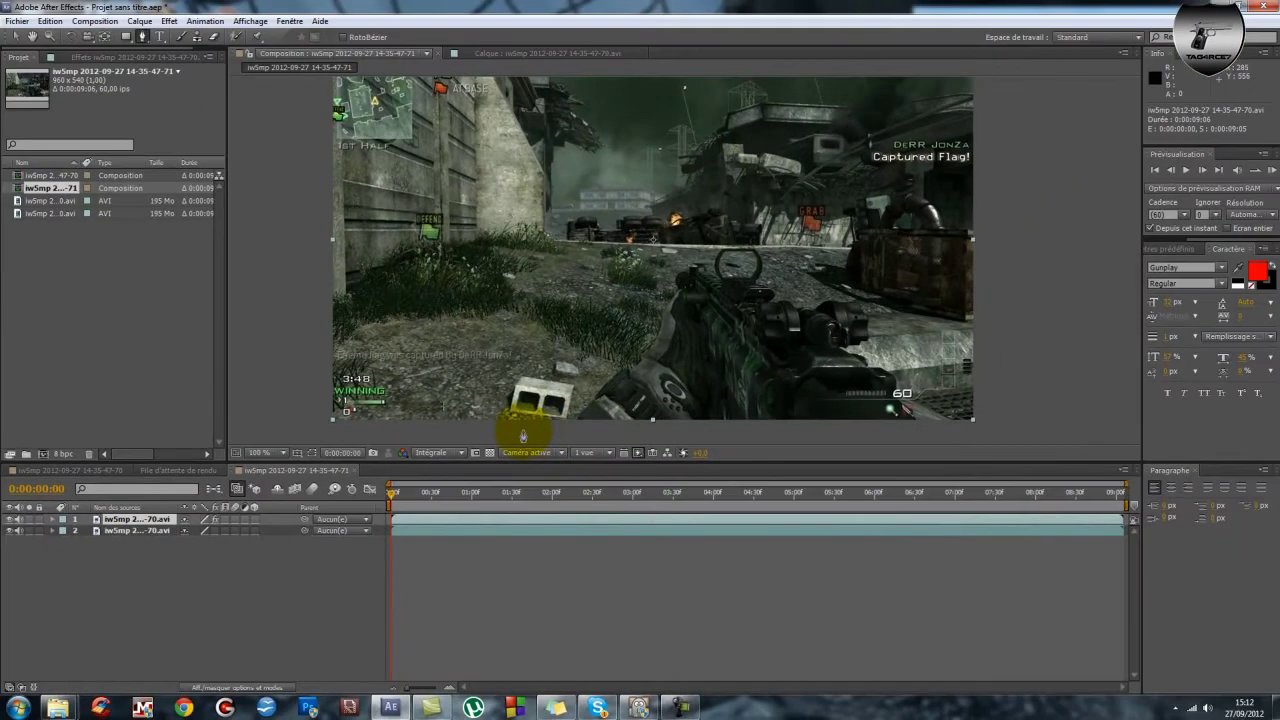
Step: Draw a closed Pen mask around the gun and arm on the top layer, then scrub forward to check it
click(522, 430)
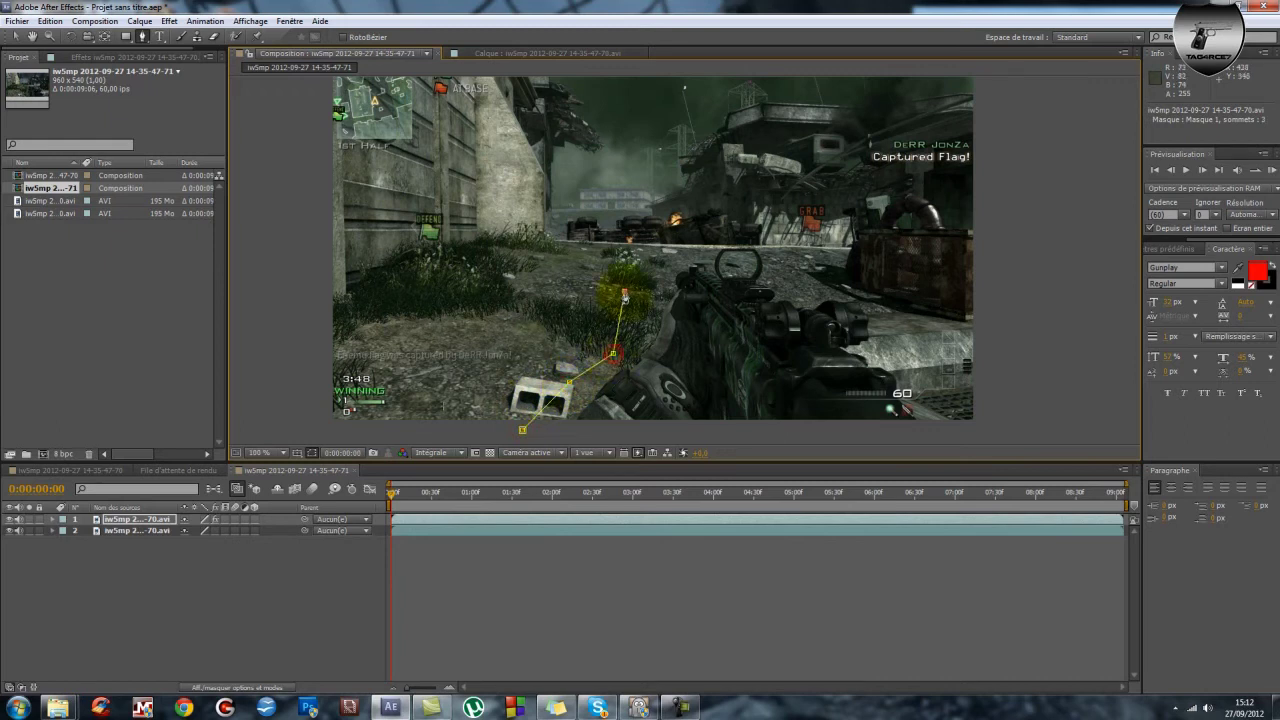
click(717, 240)
drag(780, 248, 845, 266)
click(869, 298)
click(905, 347)
click(918, 387)
click(932, 422)
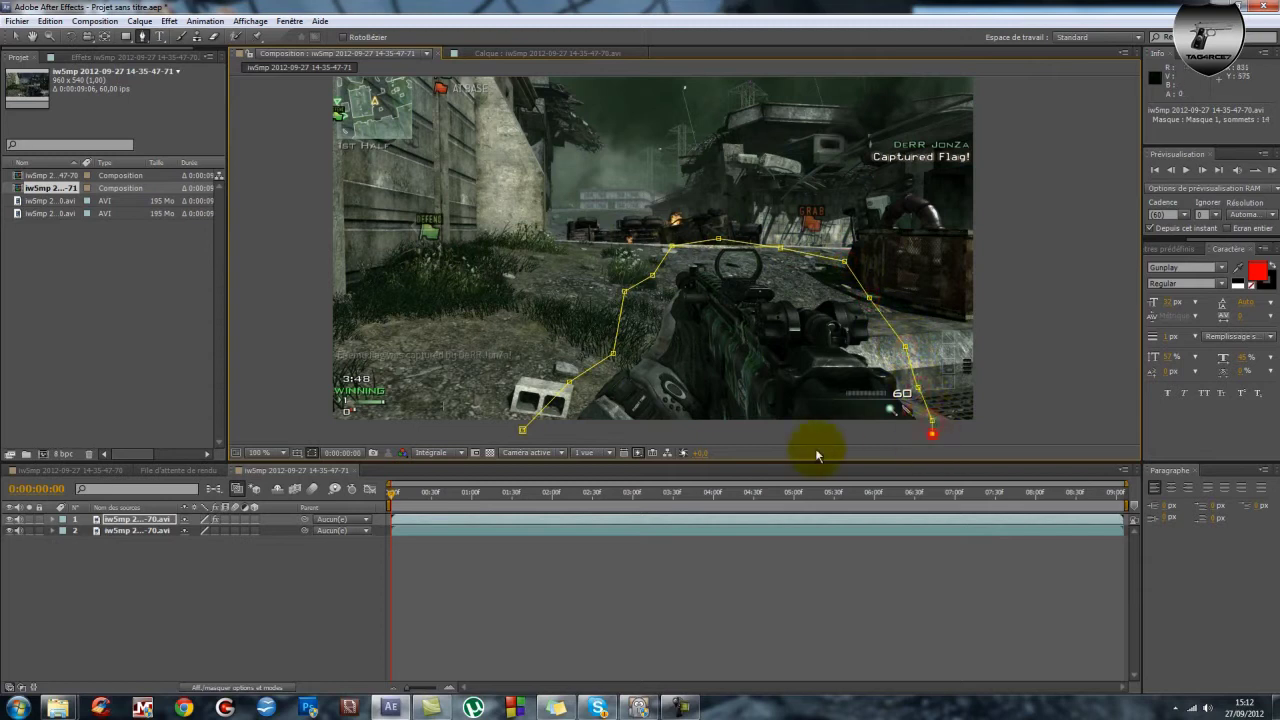
click(522, 430)
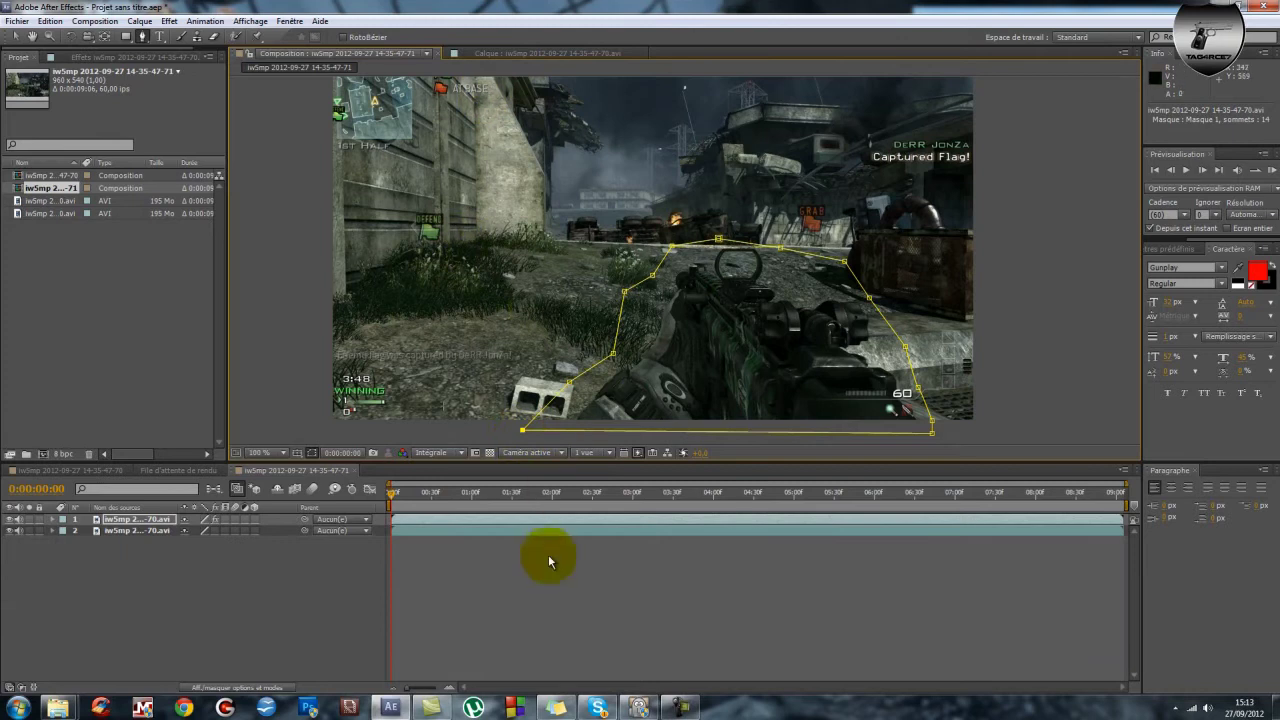
click(406, 494)
drag(406, 497, 651, 509)
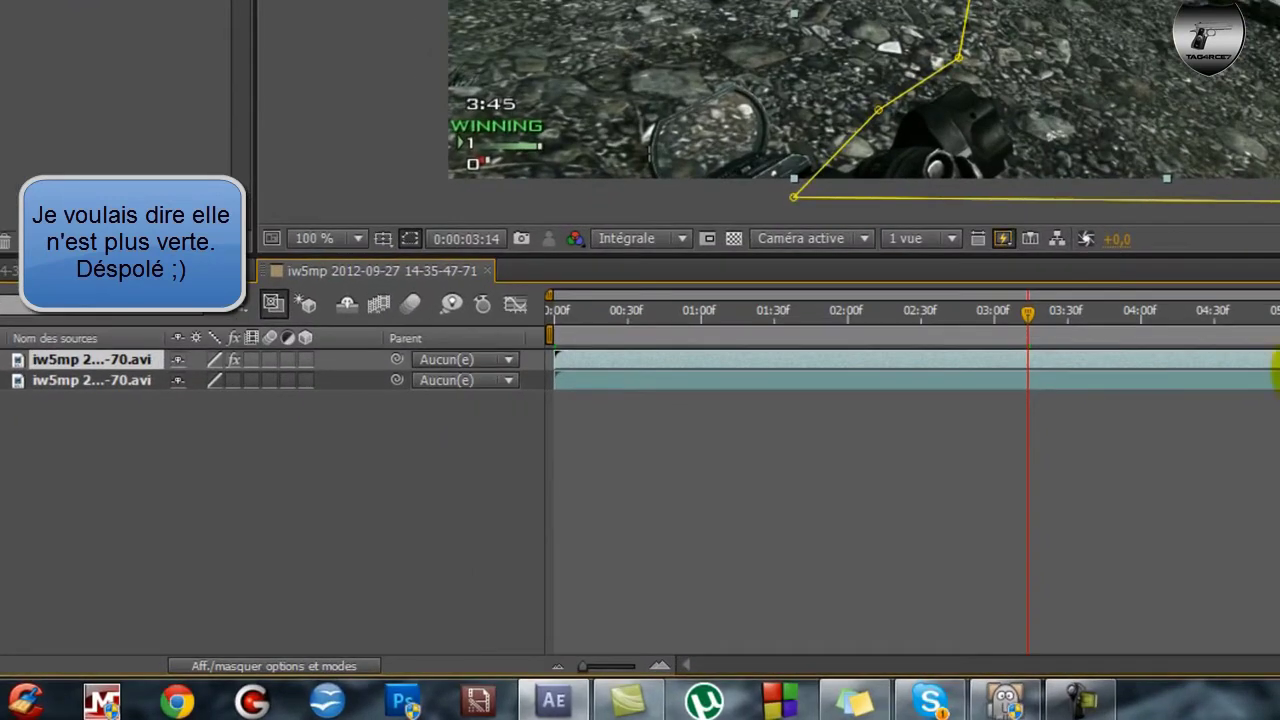
Step: End the top layer at about 03:05 where the gun's pose changes
drag(1027, 314, 1006, 336)
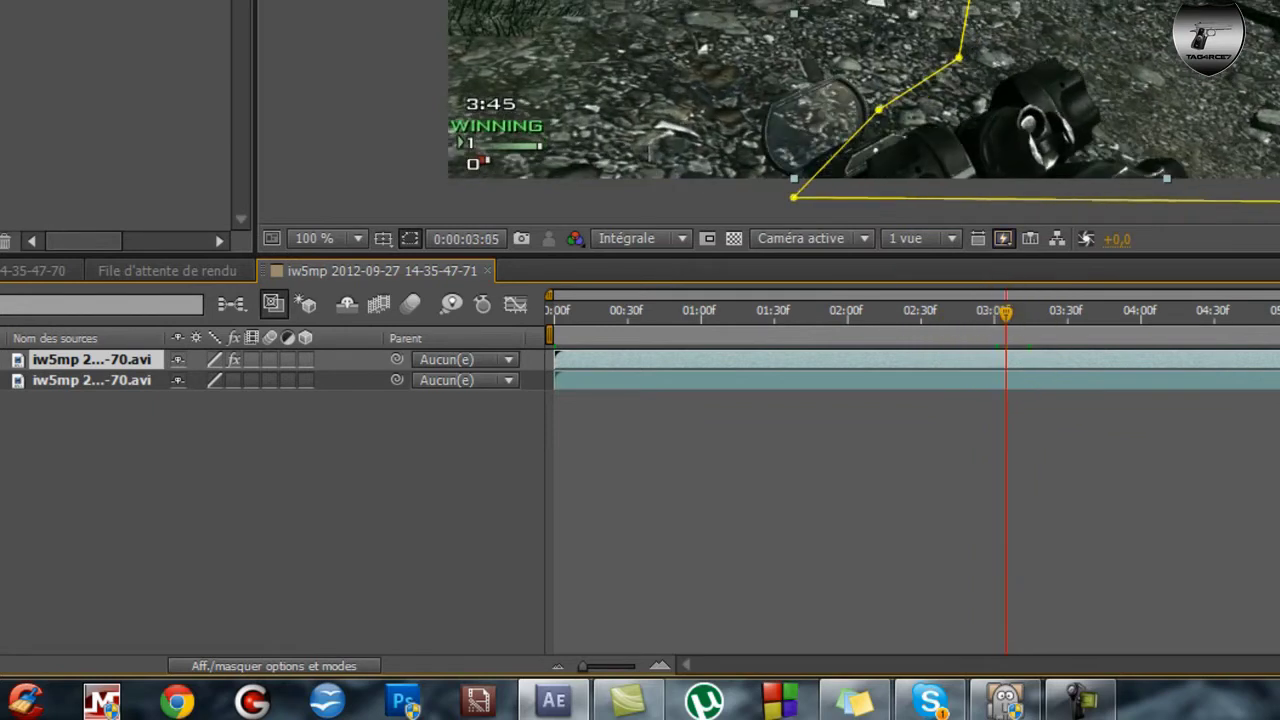
drag(1272, 360, 1006, 362)
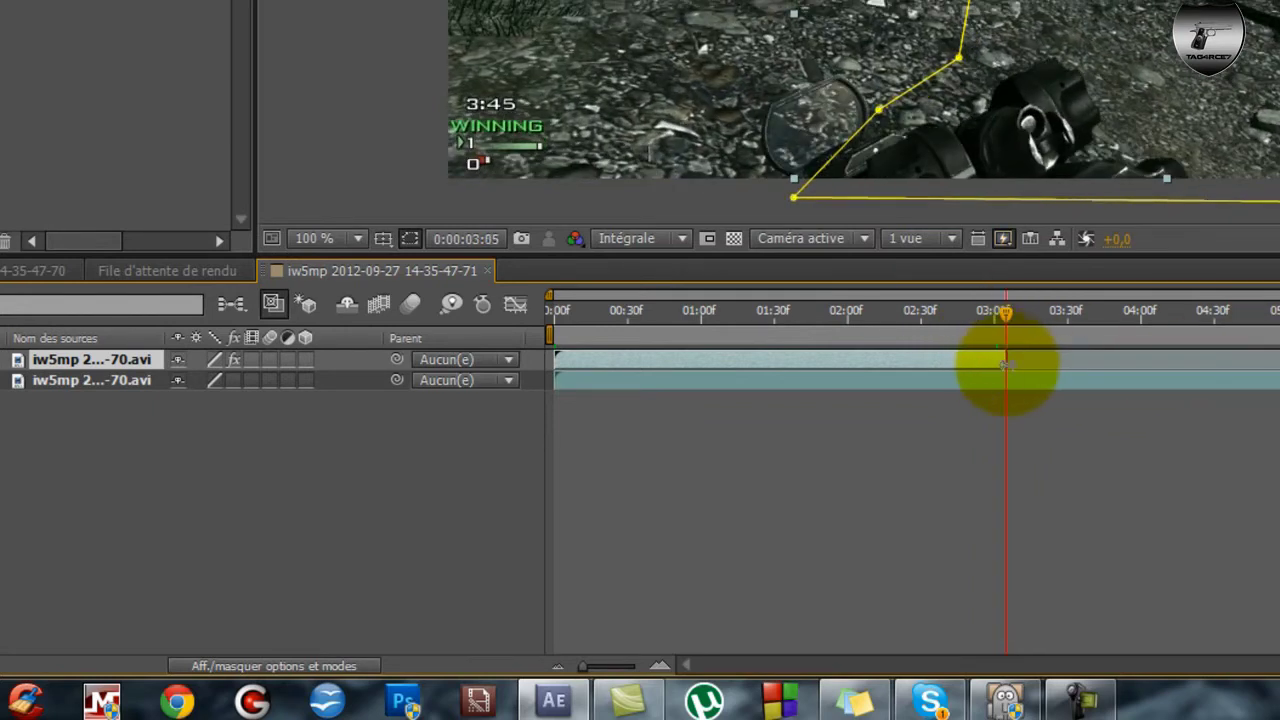
click(981, 380)
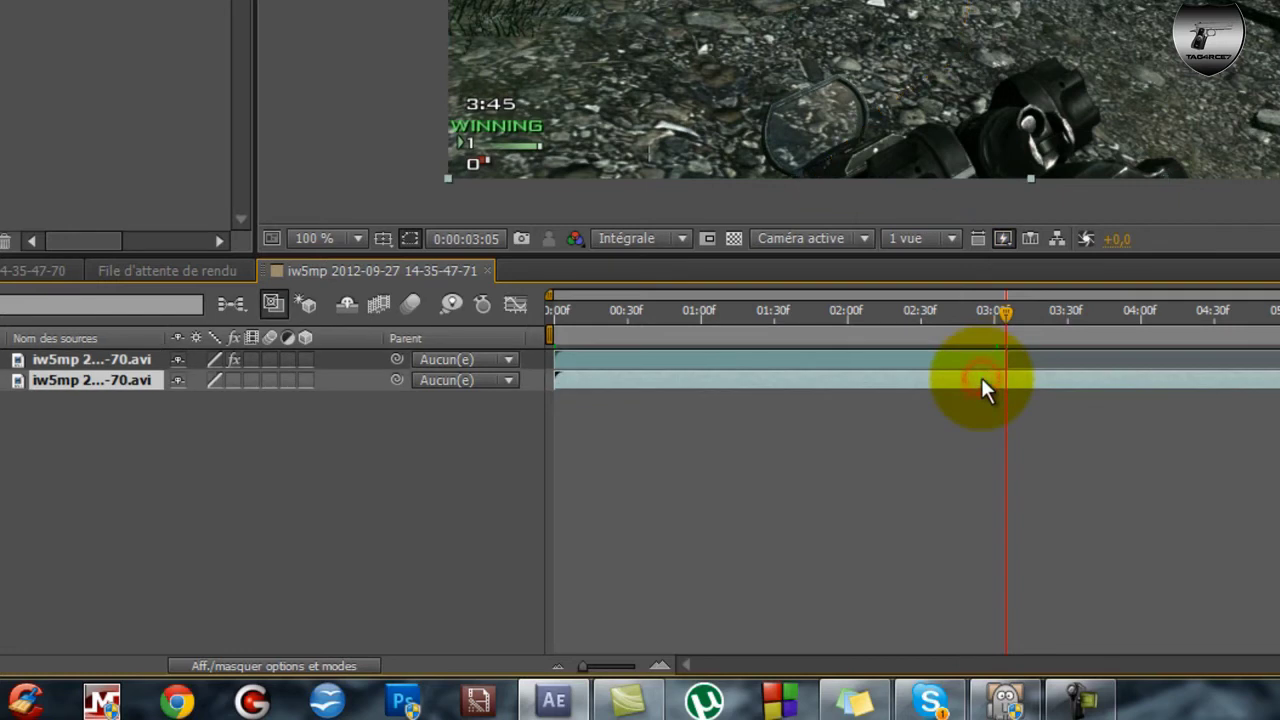
Step: Duplicate the lower layer, start the middle copy at 03:05, and turn its effects on
key(ctrl+d)
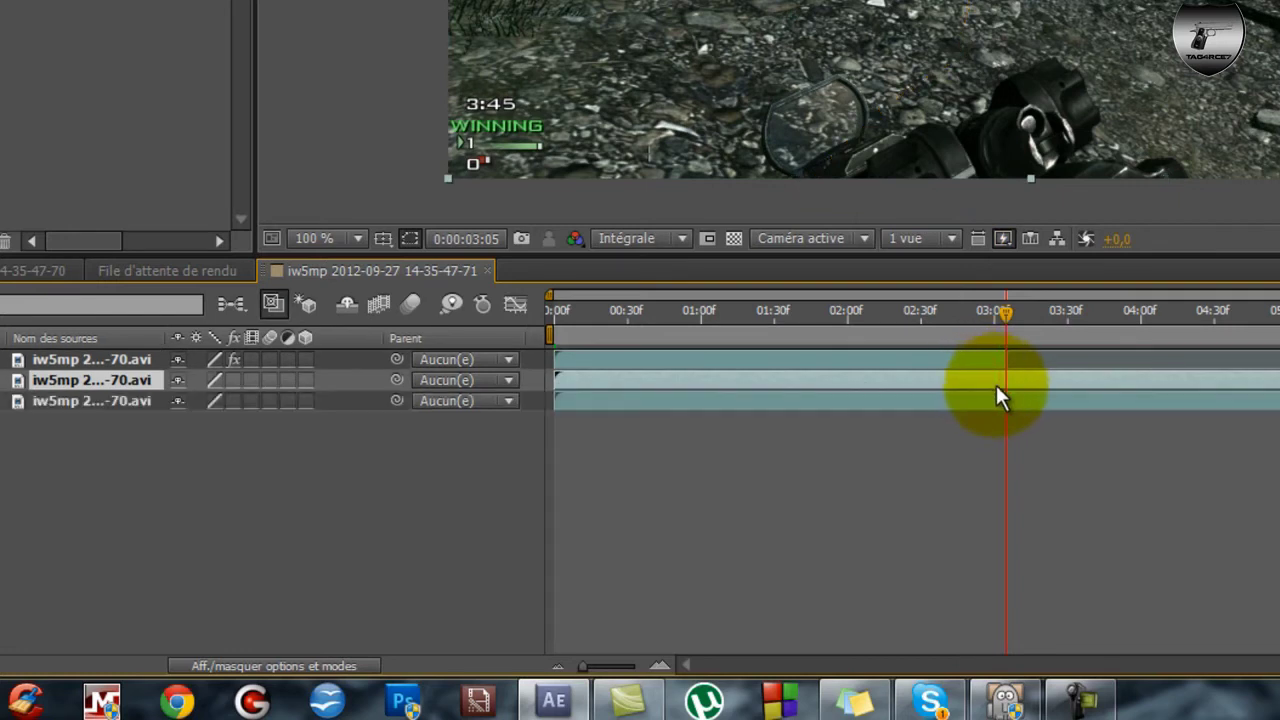
drag(558, 380, 1015, 420)
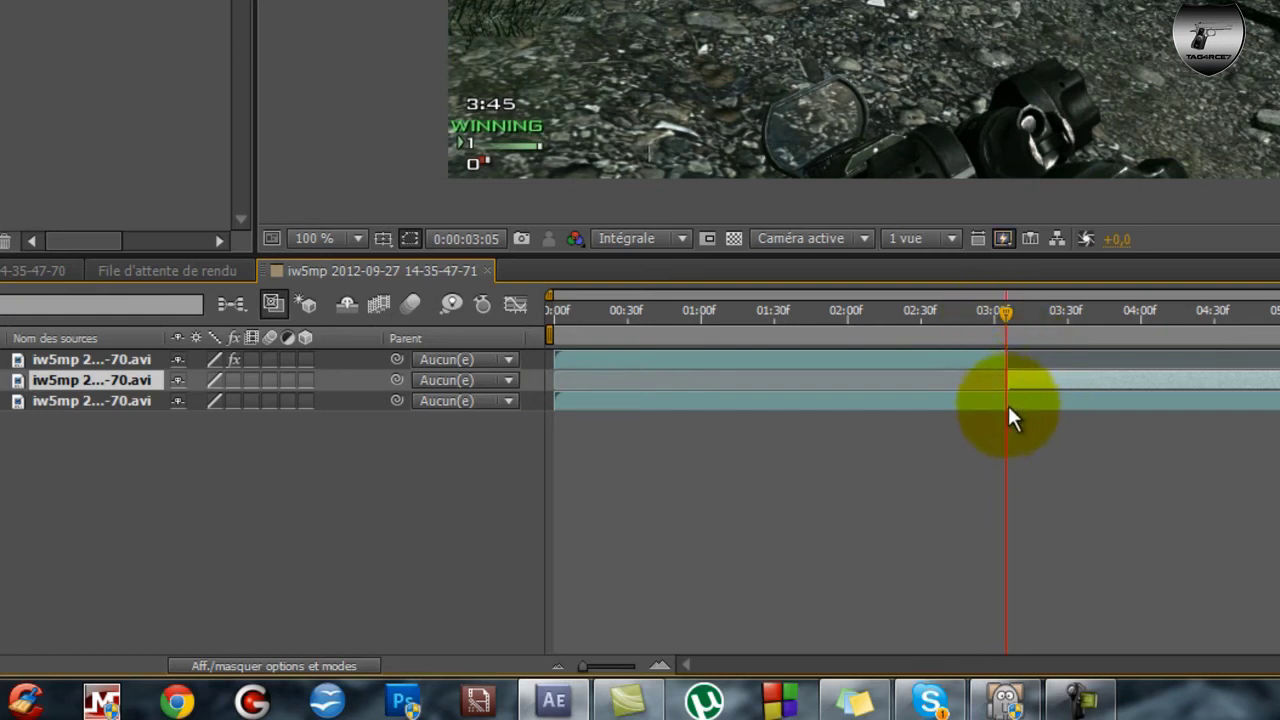
click(232, 380)
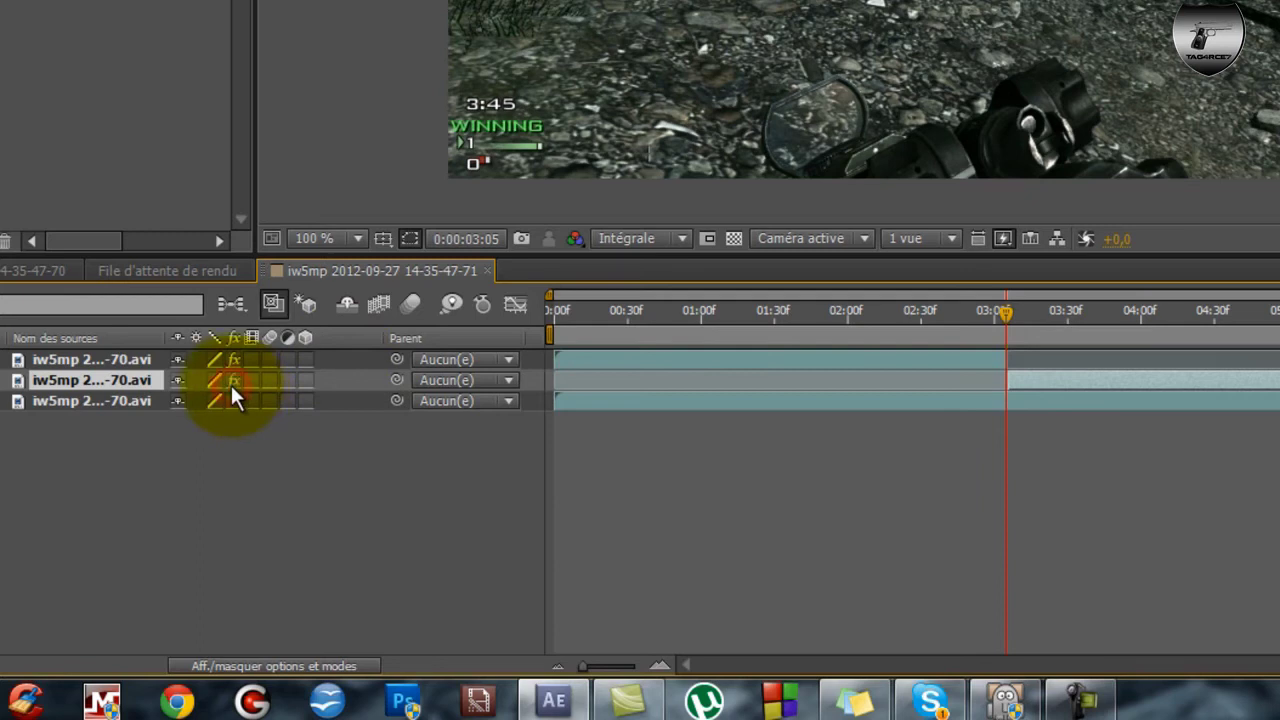
mouse_move(1009, 319)
mouse_down()
mouse_move(1024, 320)
mouse_move(1009, 322)
mouse_up()
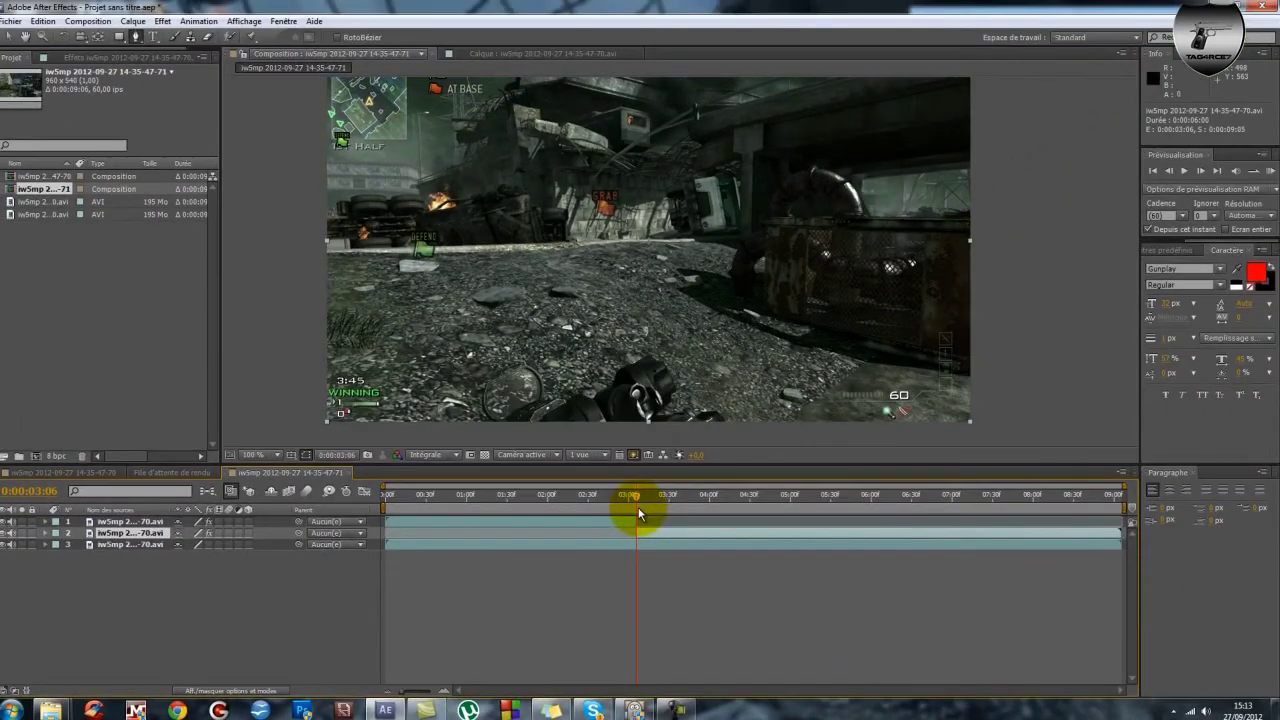
Step: Draw a closed mask around the weapon at the bottom of the frame on the middle copy
click(424, 431)
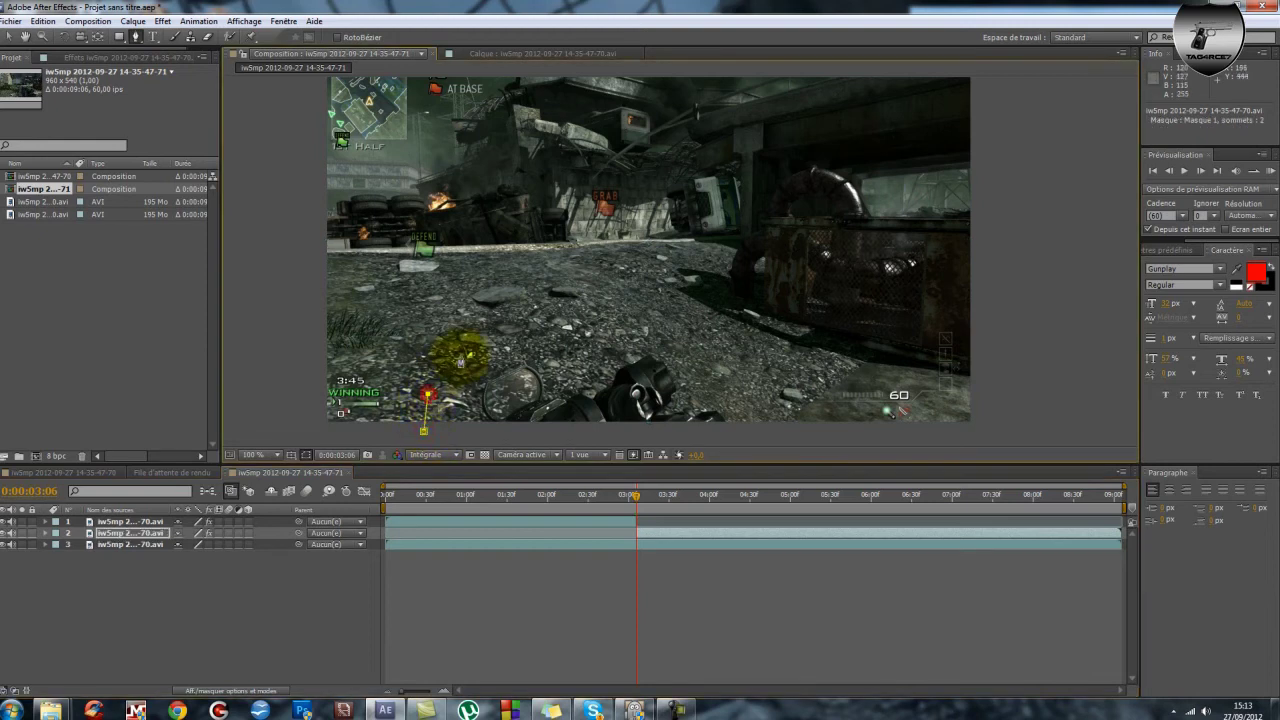
click(461, 354)
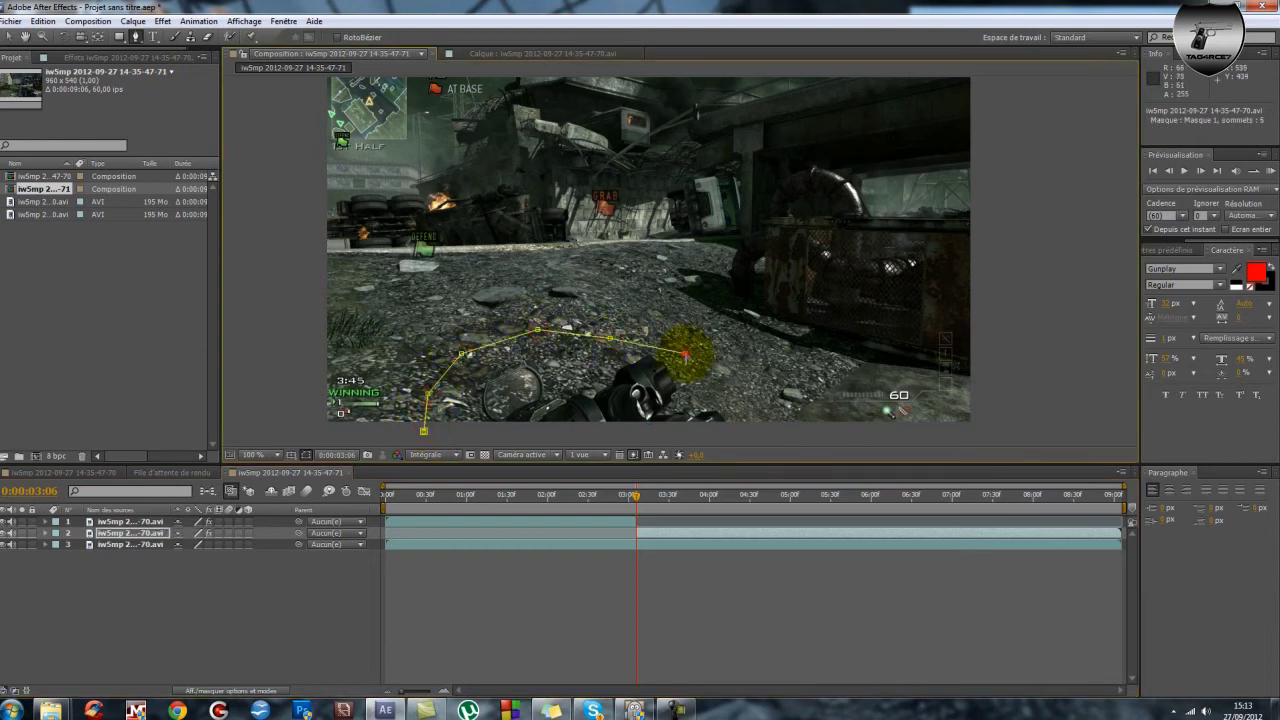
click(767, 440)
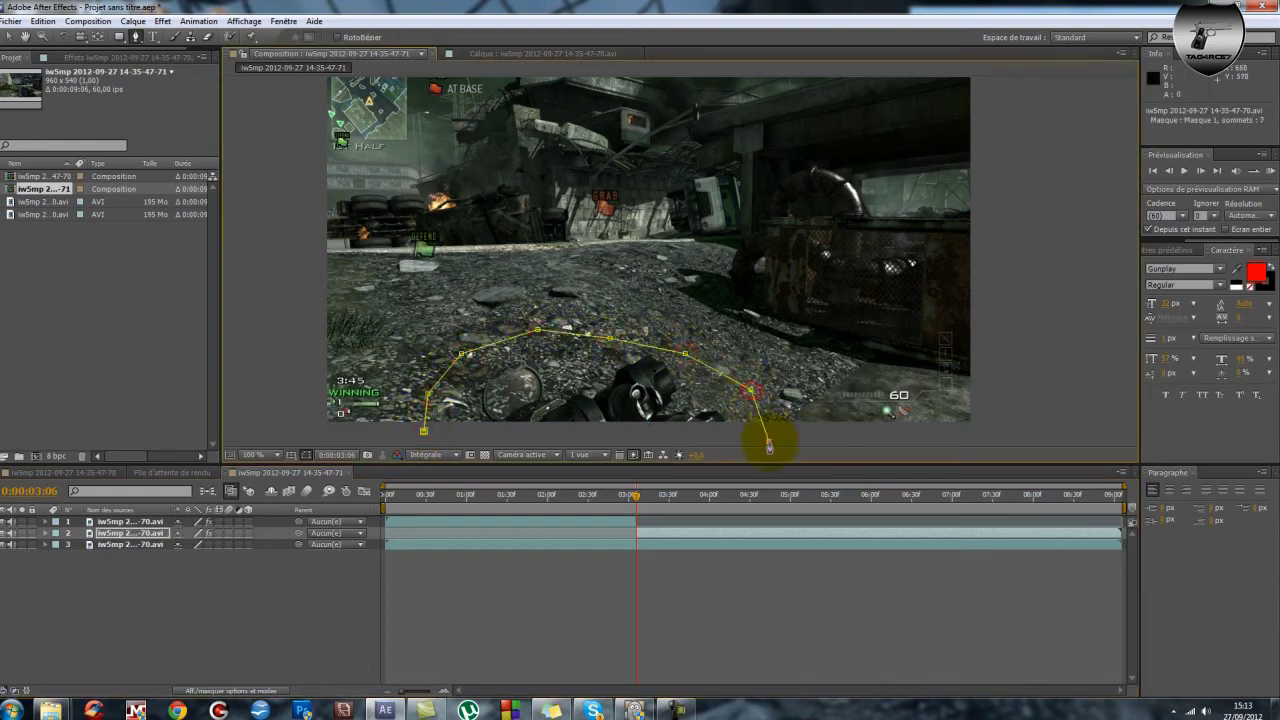
click(424, 432)
drag(637, 495, 747, 507)
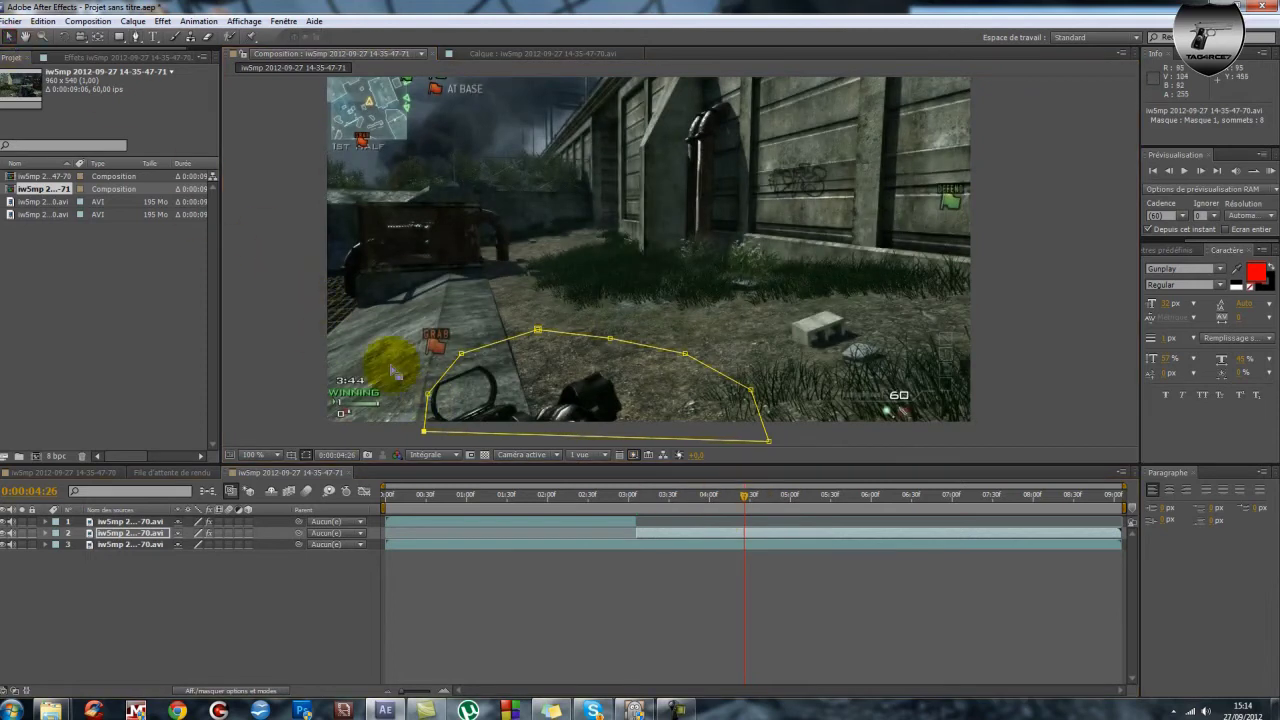
Step: Move the mask's lower-left vertex further left and advance to 04:30 to check the pose
drag(396, 370, 412, 390)
drag(425, 433, 412, 432)
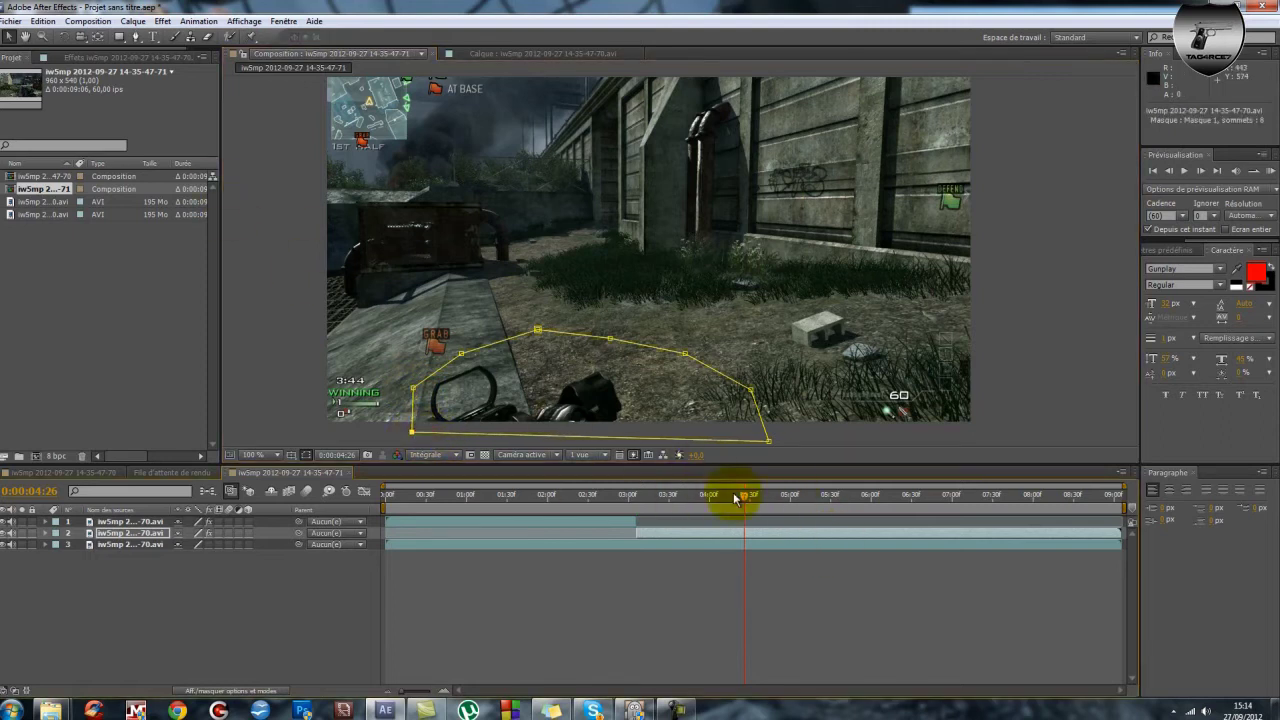
drag(742, 497, 783, 510)
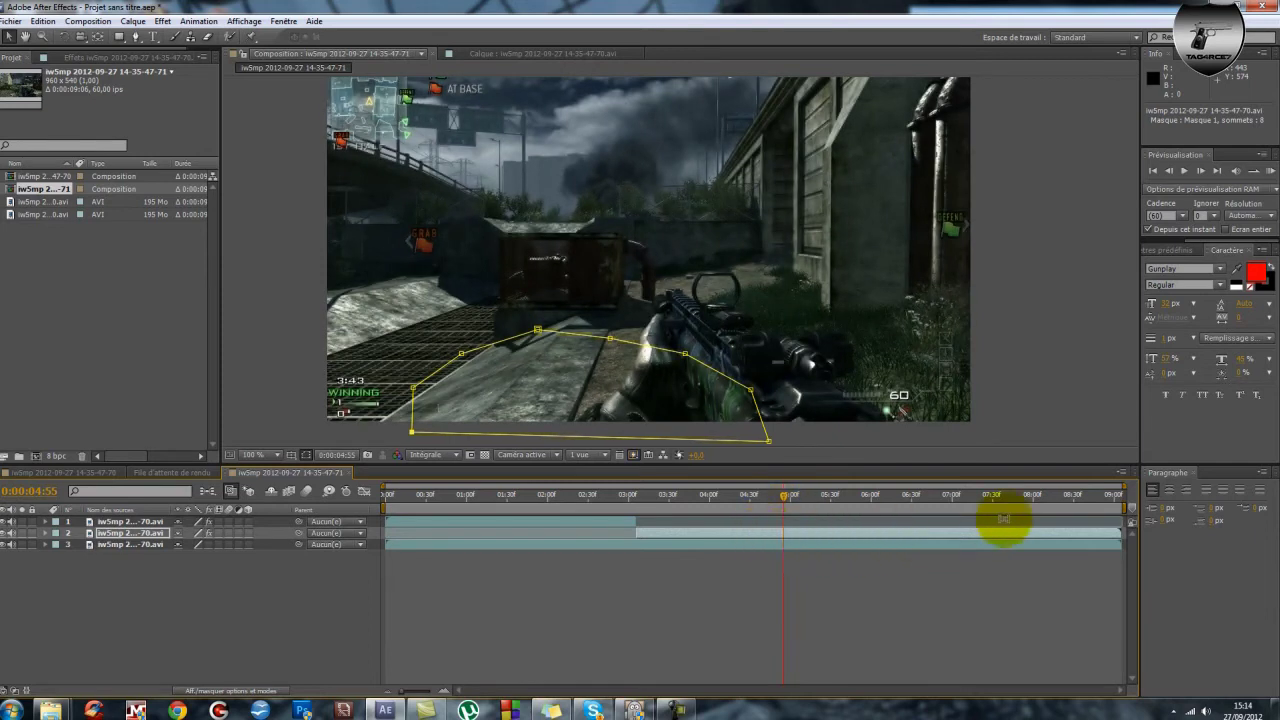
Step: End the masked copy at 04:55 and review the footage leading up to that point
drag(1115, 533, 772, 540)
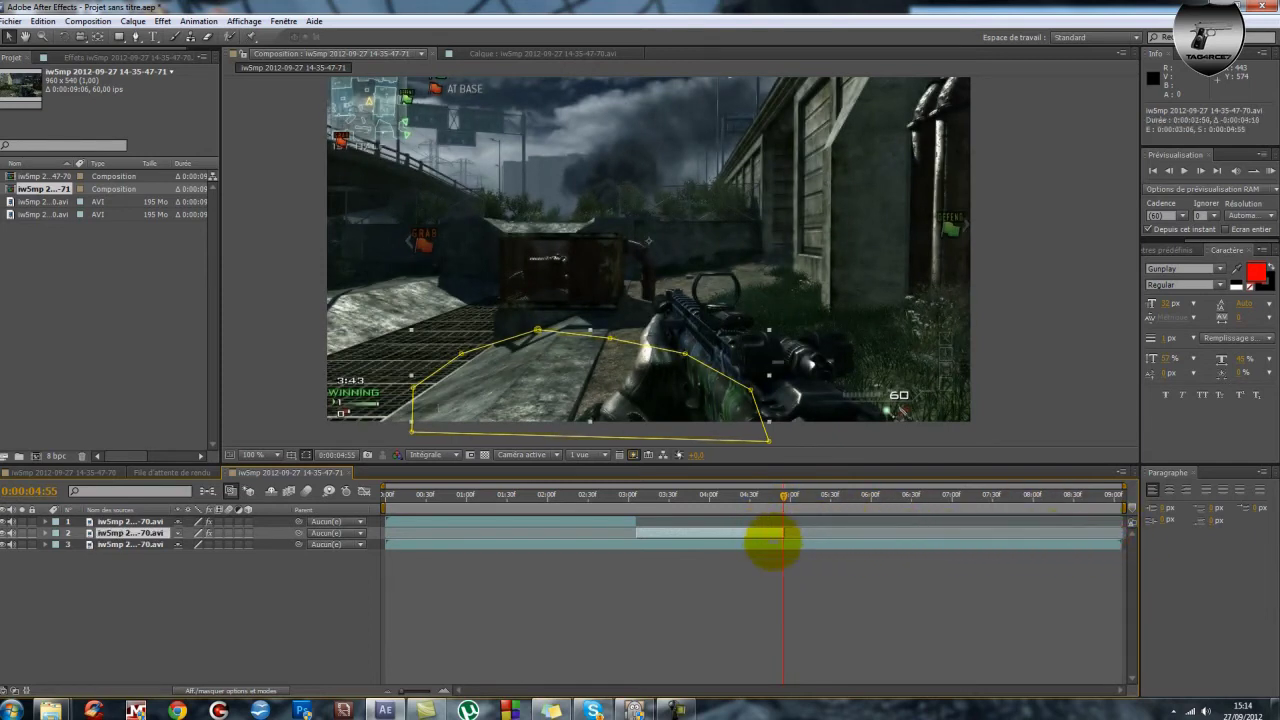
click(528, 521)
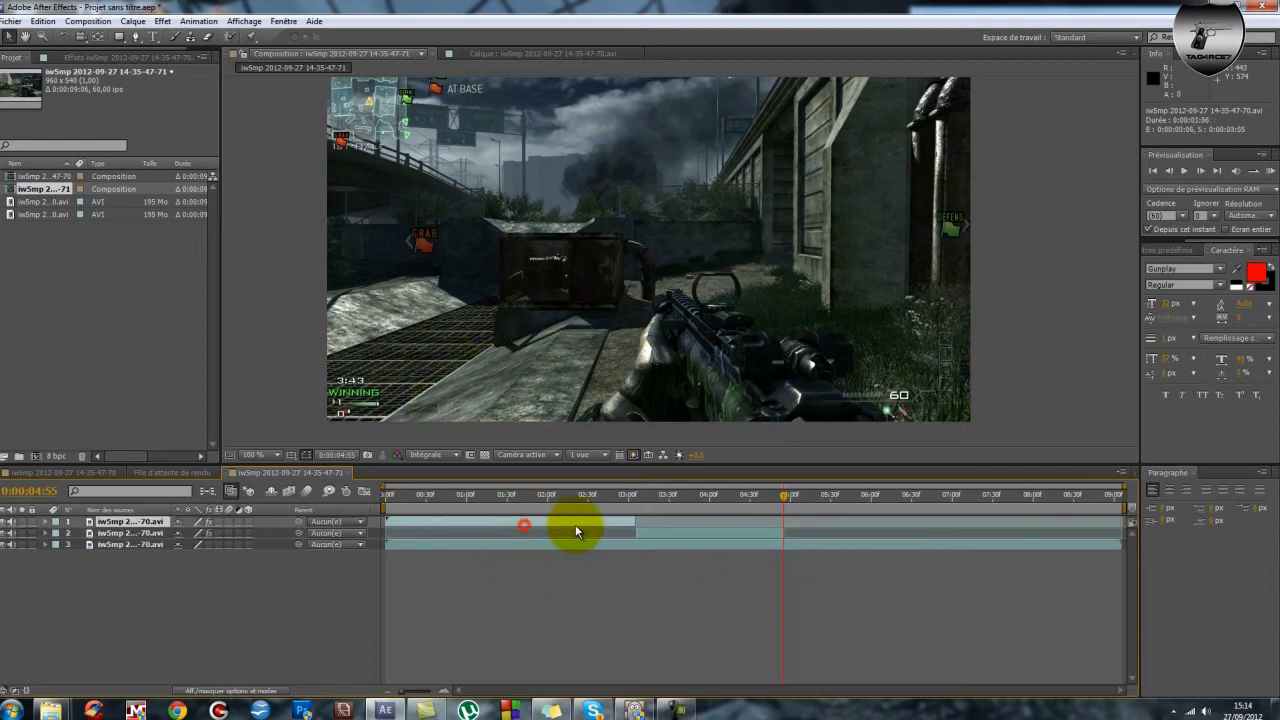
drag(791, 507, 529, 500)
click(596, 495)
drag(670, 500, 782, 527)
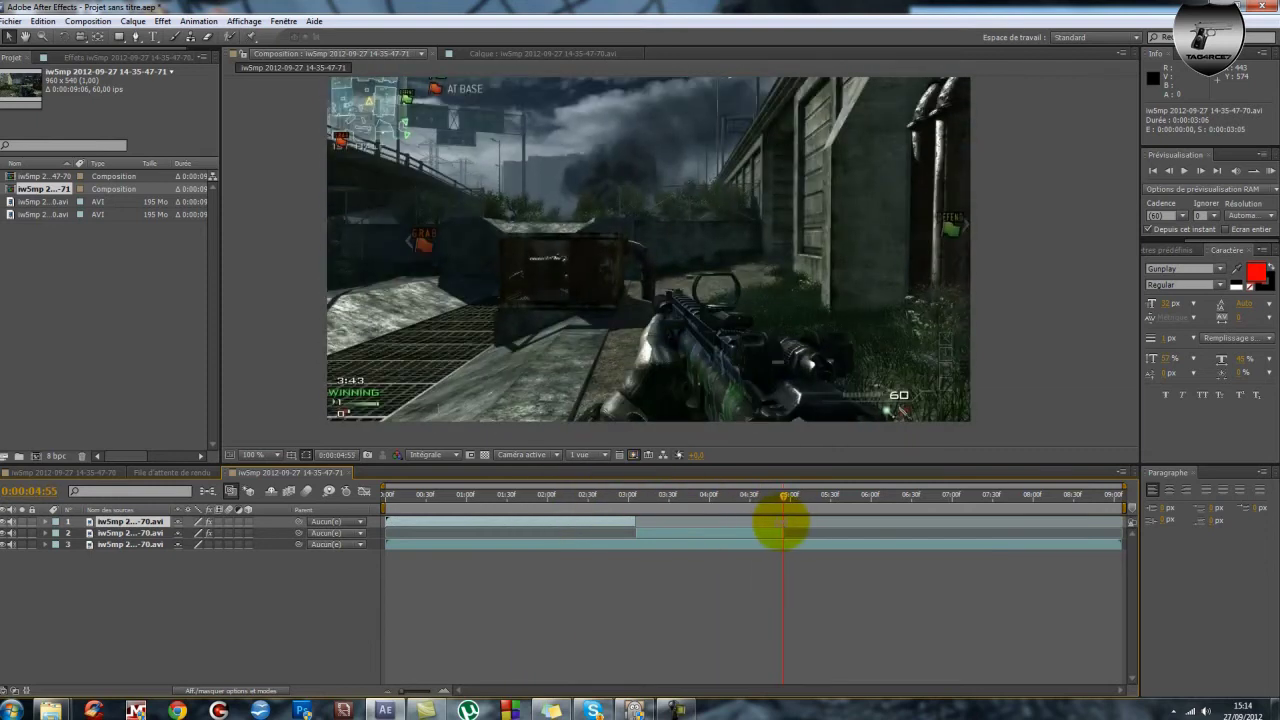
Step: Copy and paste the bottom layer, start the new copy at 04:55, and enable its green recolour
click(776, 545)
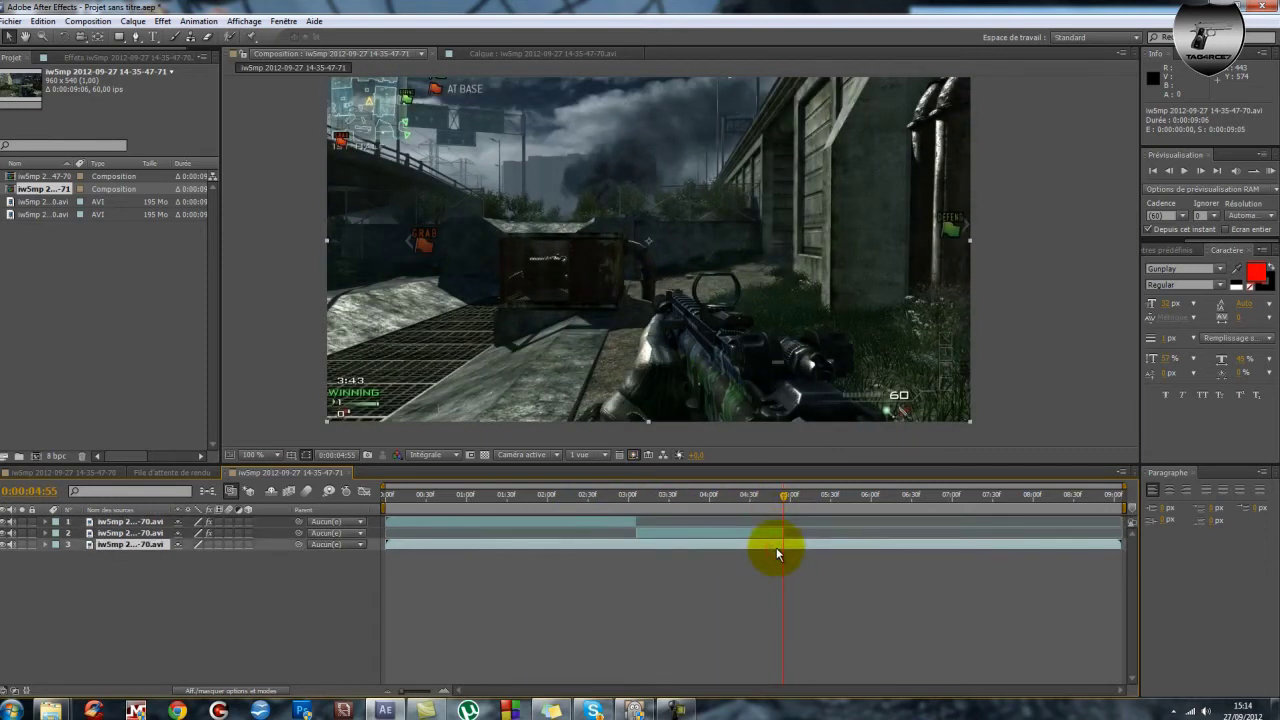
key(ctrl+c)
key(ctrl+v)
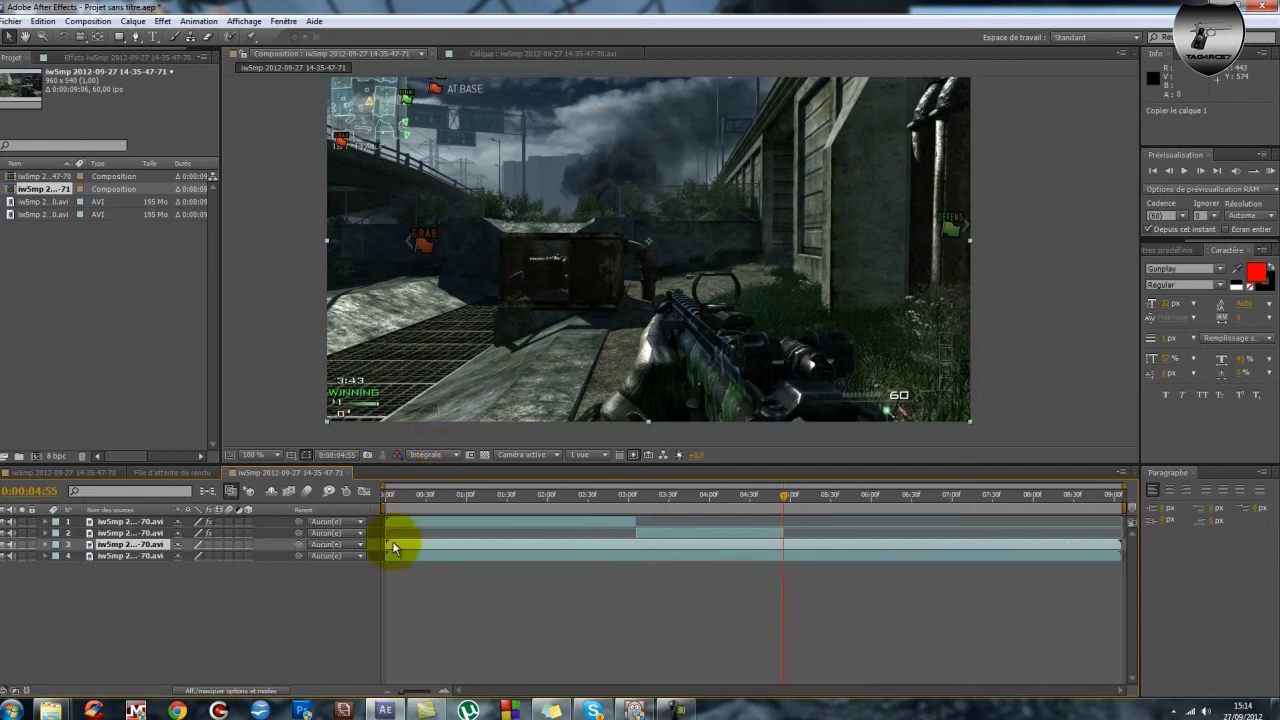
drag(388, 545, 795, 511)
key(alt+bracketright)
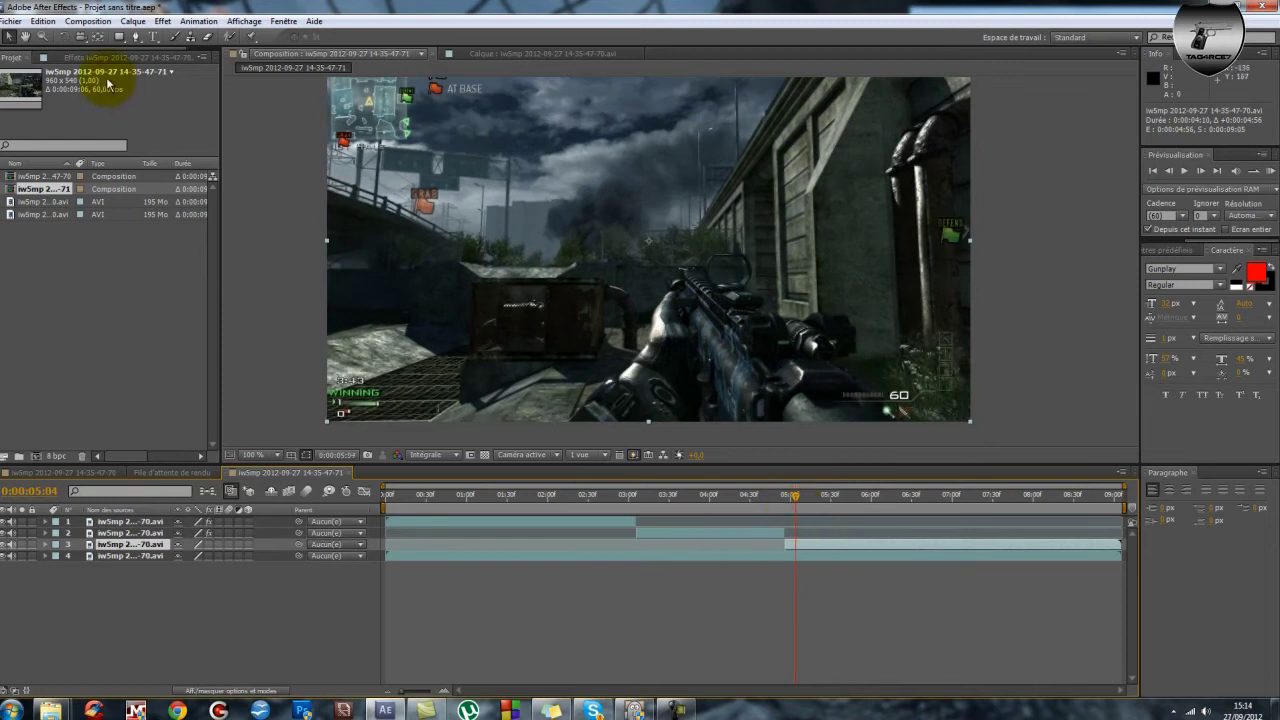
click(209, 545)
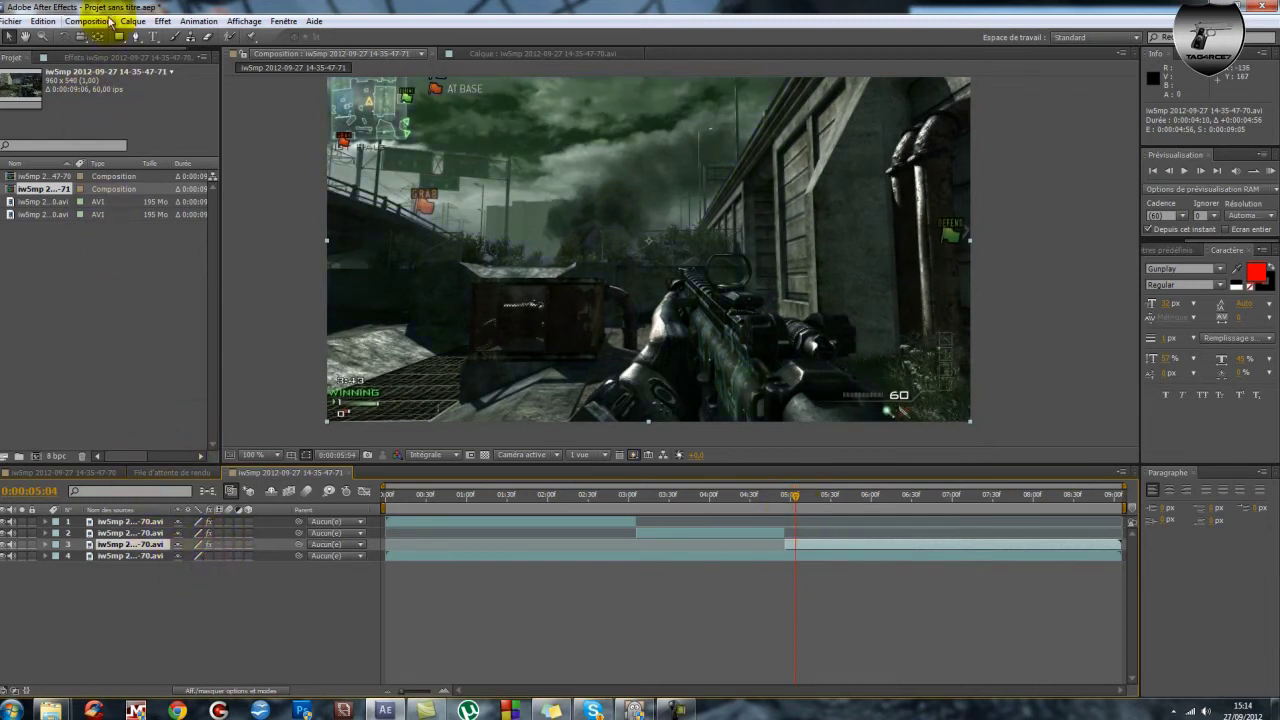
click(136, 36)
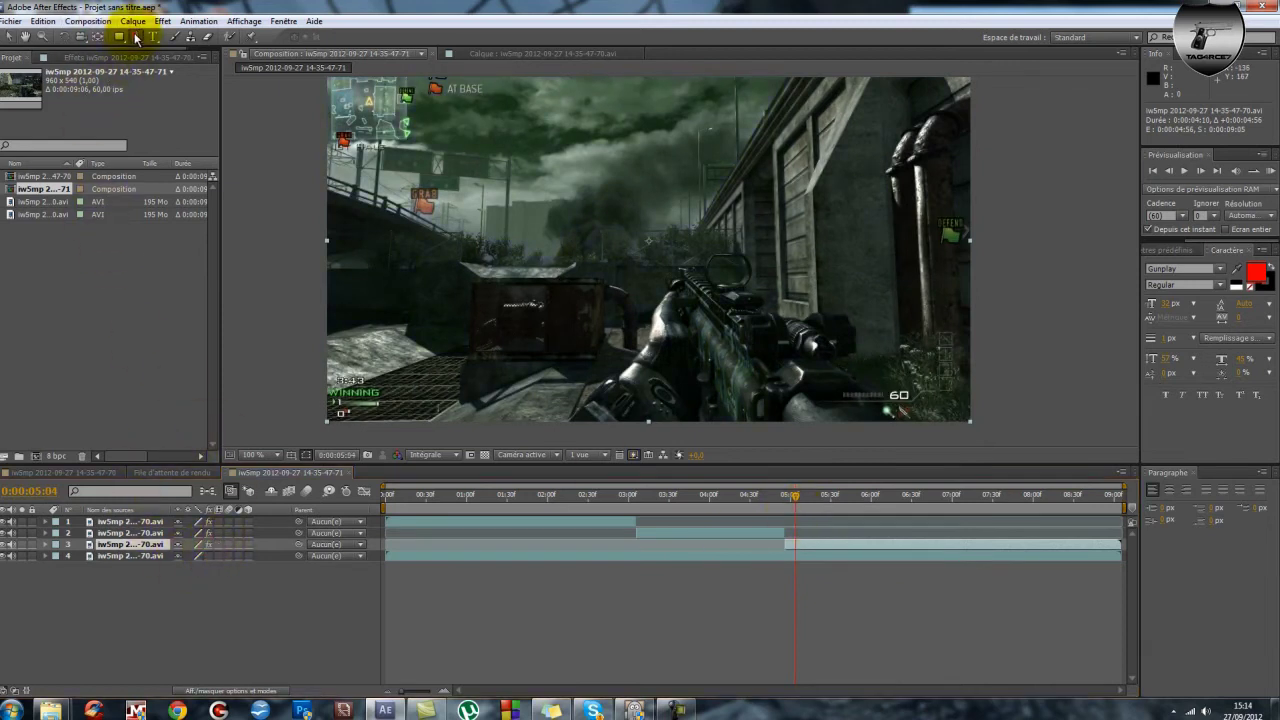
Step: Draw a closed 12-point Pen mask around the gun on layer 3 and check it on later frames
click(546, 433)
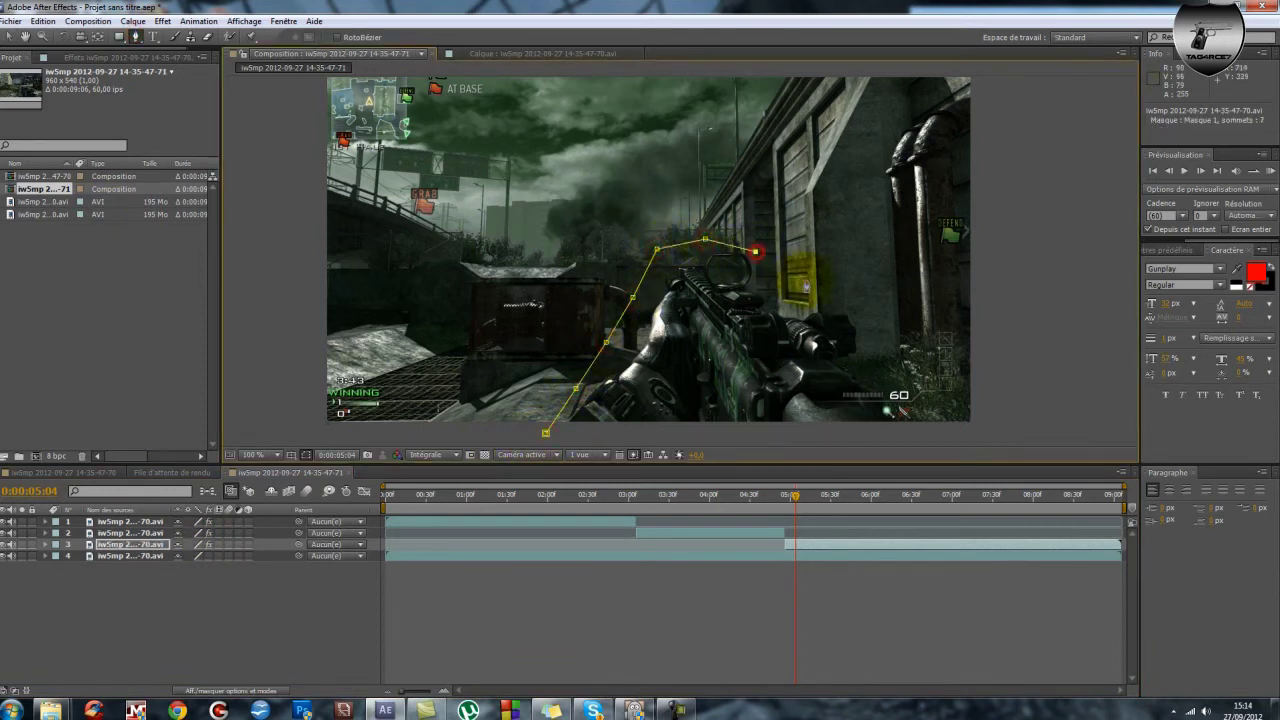
click(915, 432)
click(546, 433)
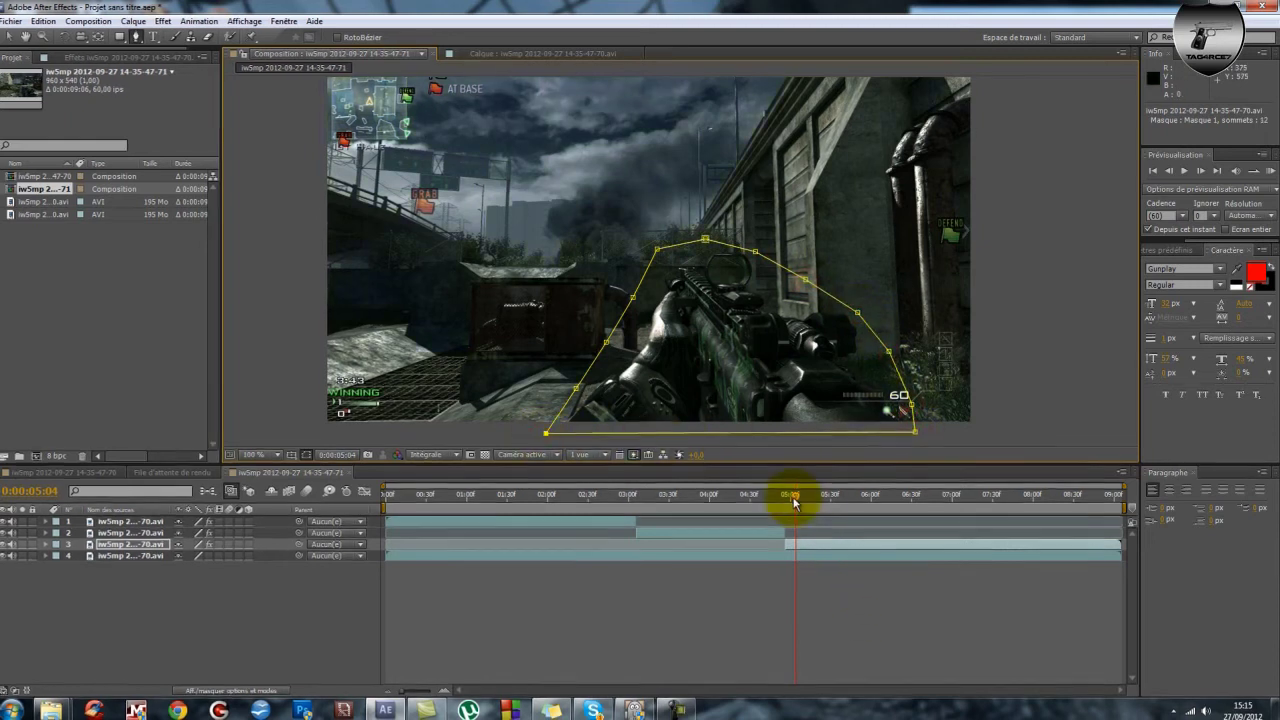
drag(791, 497, 827, 503)
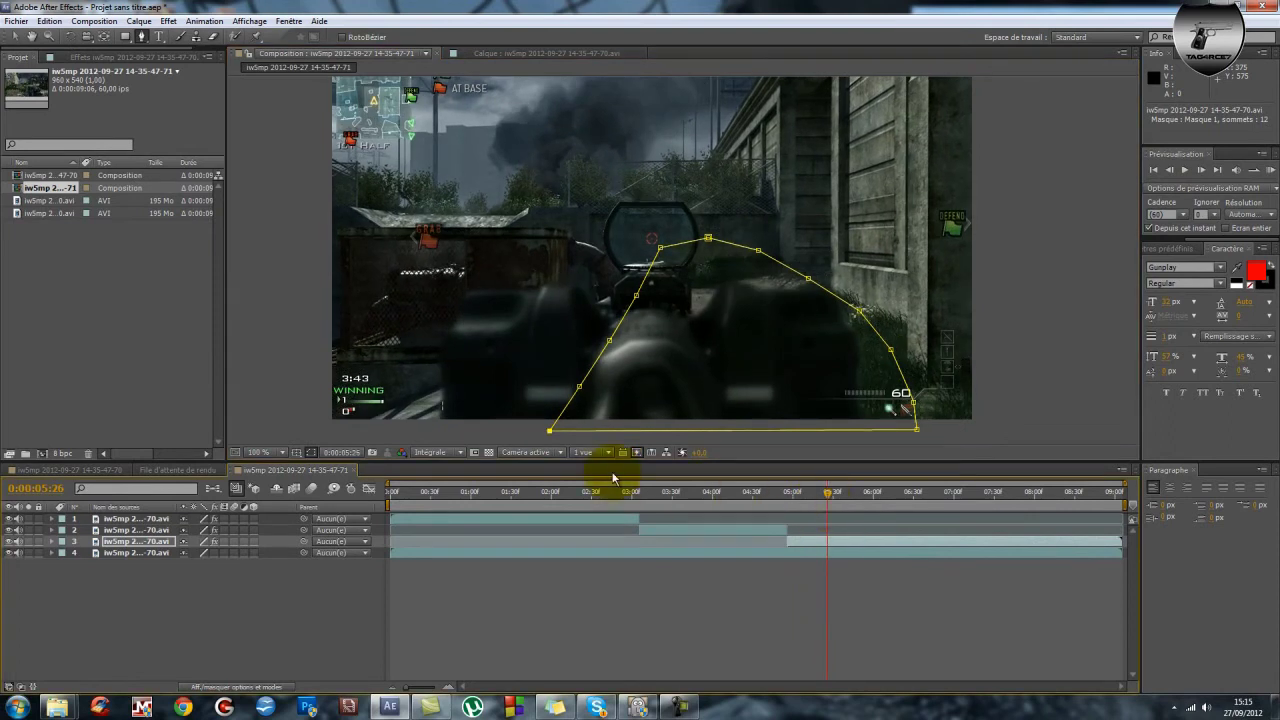
drag(829, 493, 857, 517)
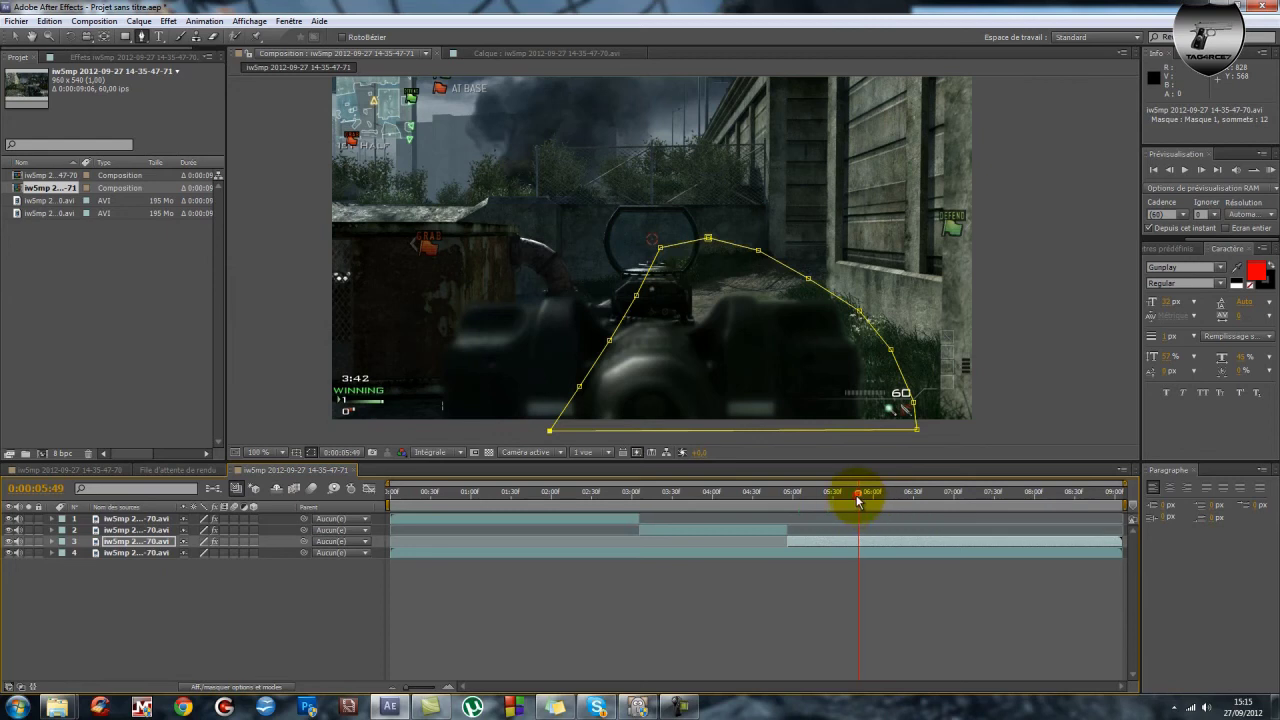
drag(855, 498, 628, 491)
click(307, 456)
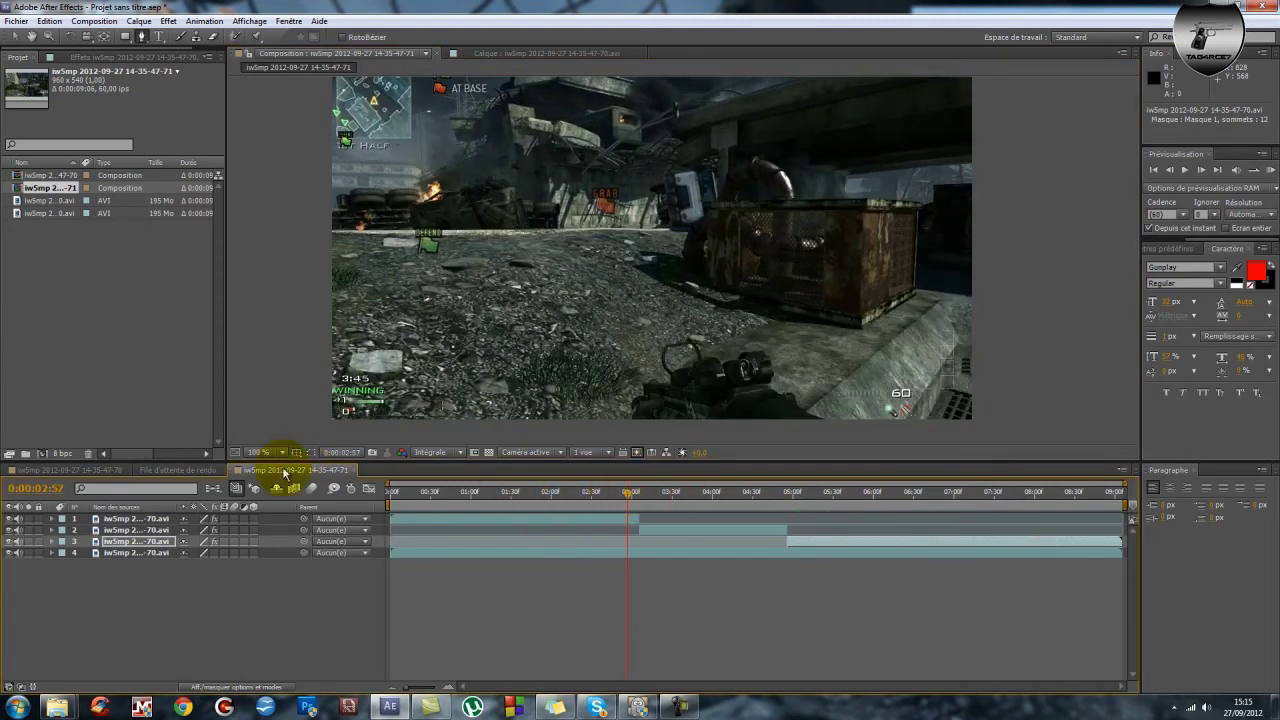
click(98, 472)
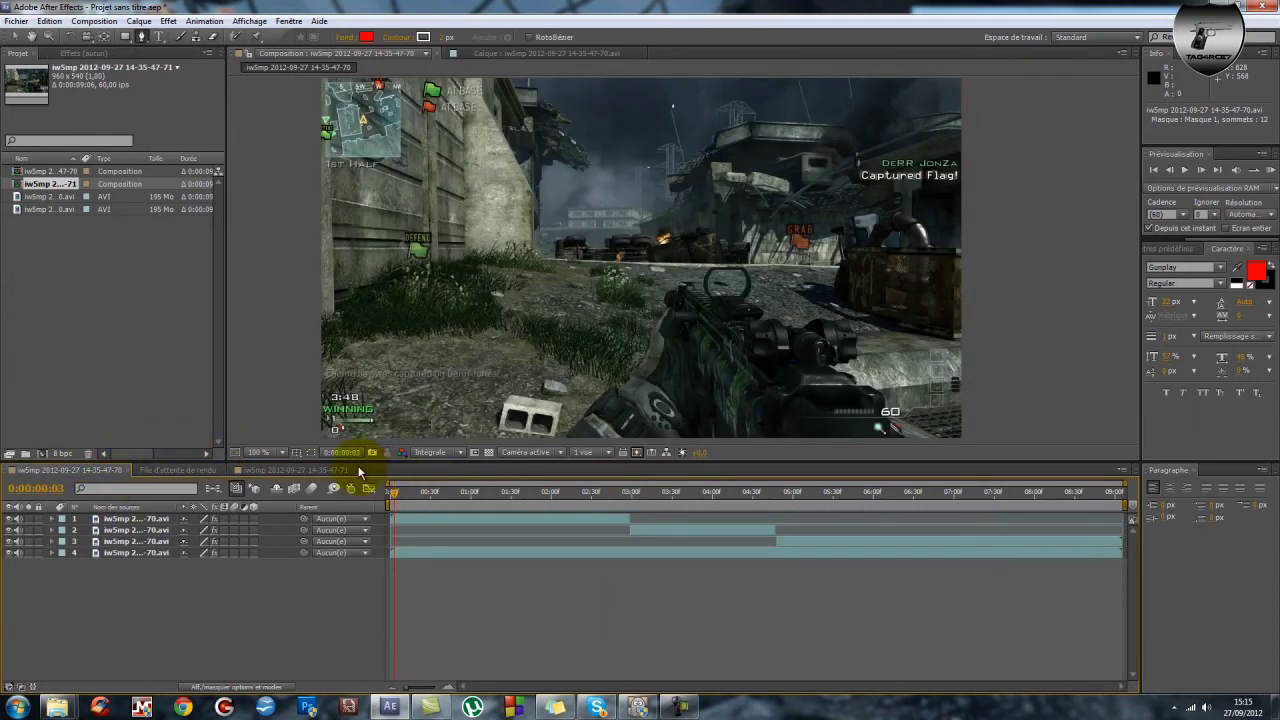
click(296, 470)
drag(675, 496, 893, 560)
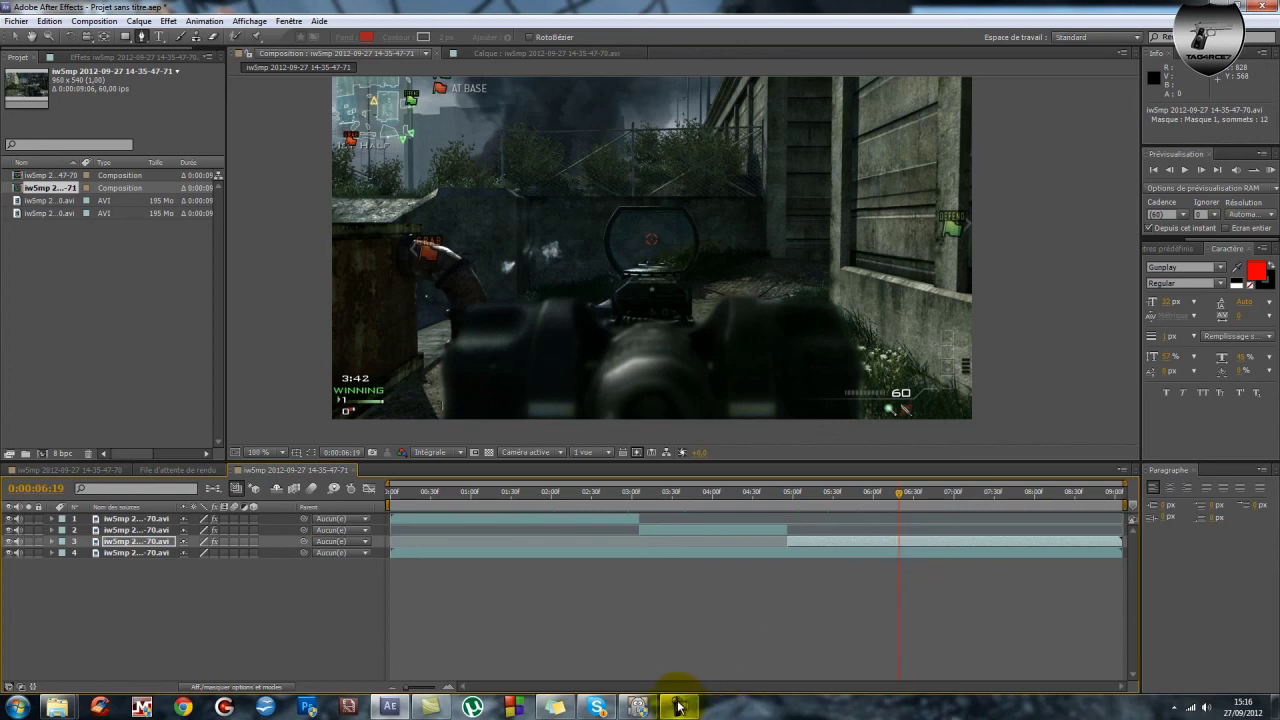
mouse_move(684, 712)
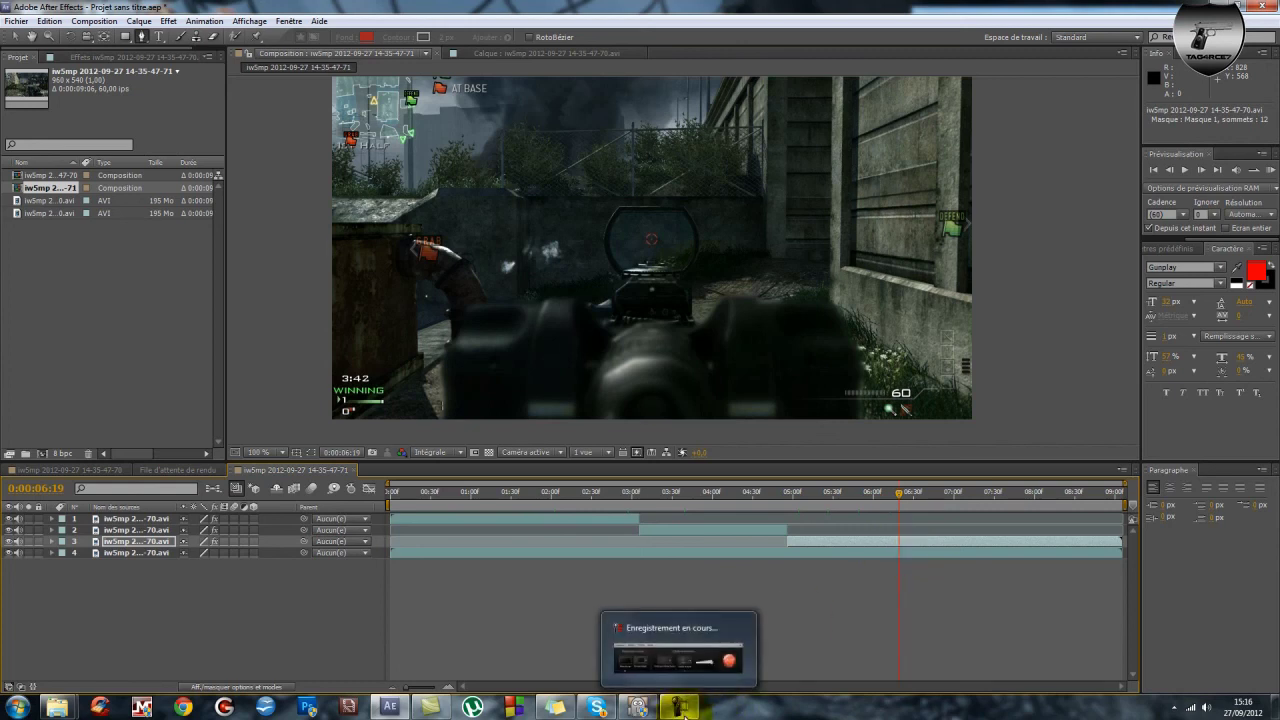